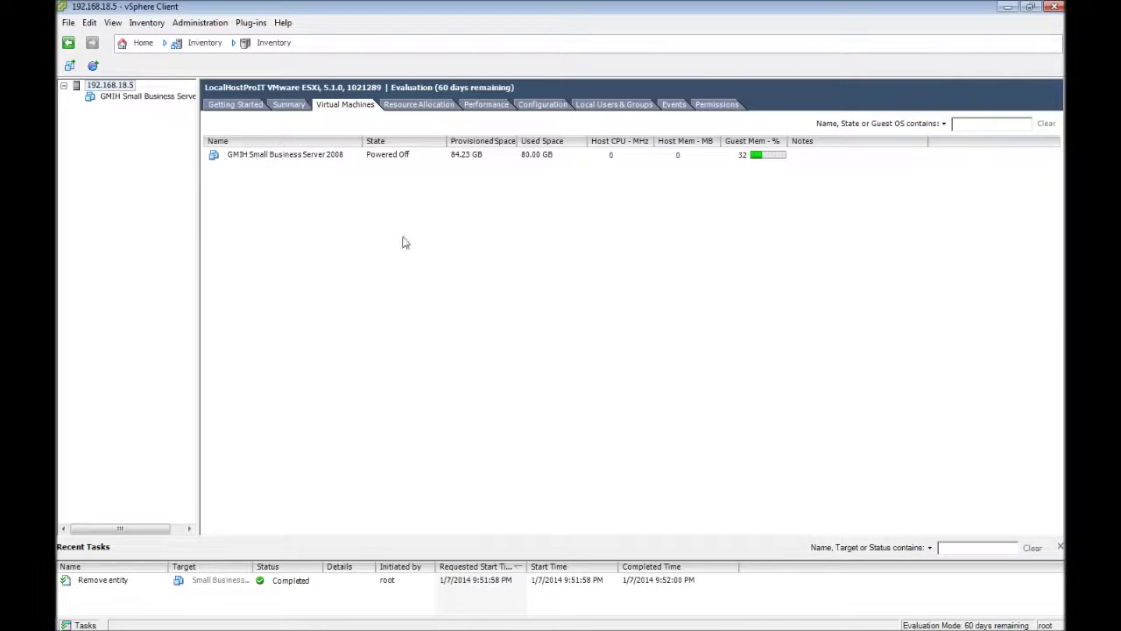
Open the host's storage configuration and browse the contents of datastore1.
left_click(538, 106)
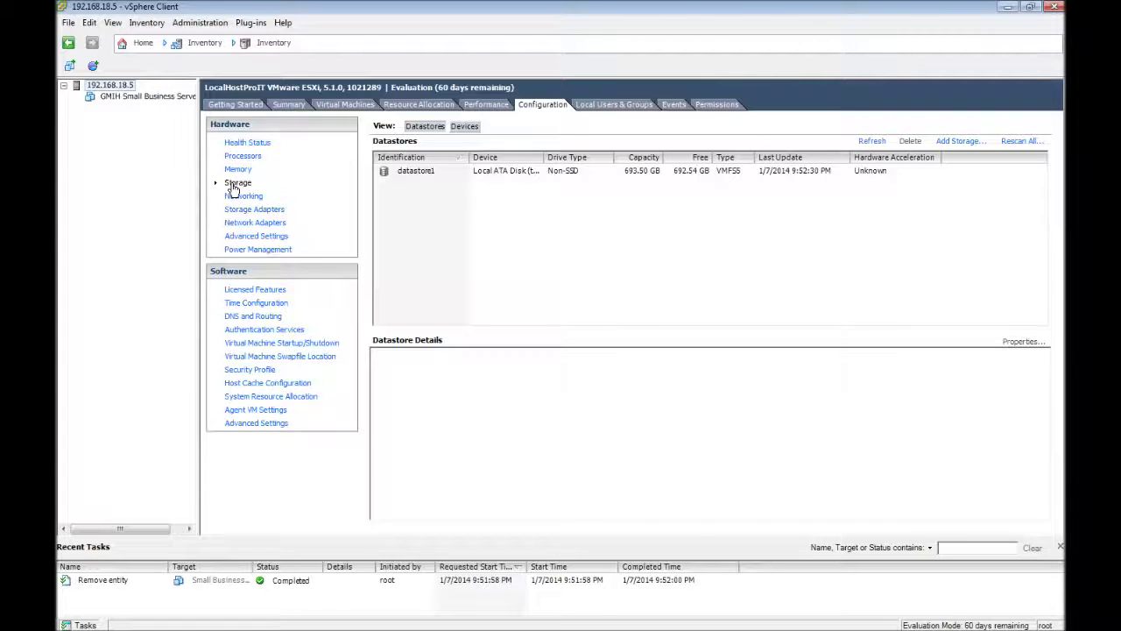
left_click(407, 179)
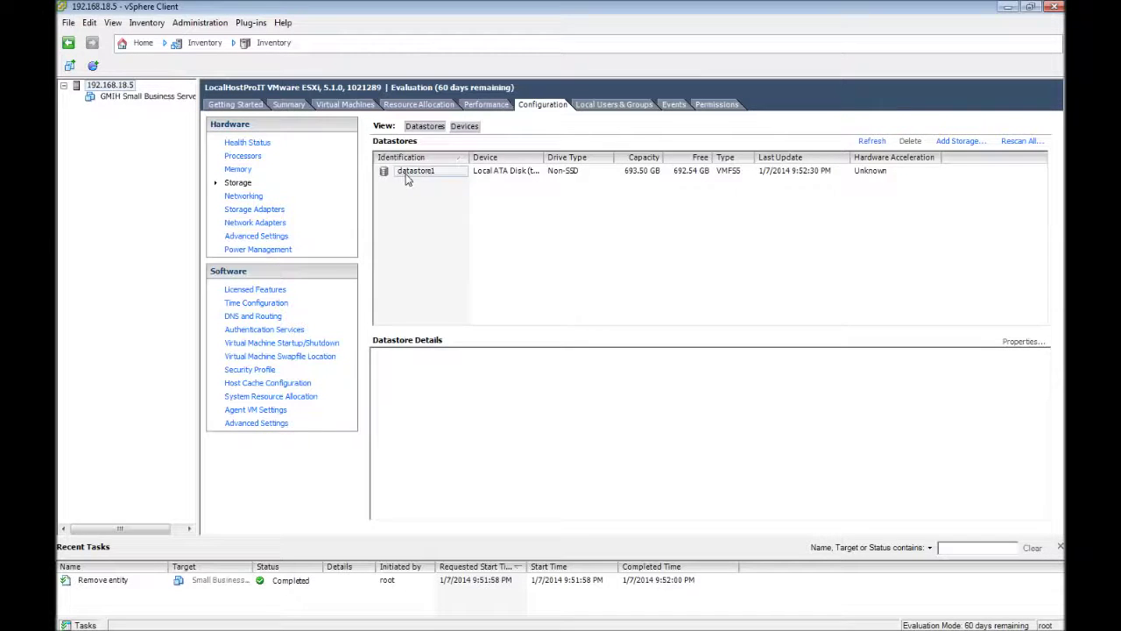
right_click(407, 180)
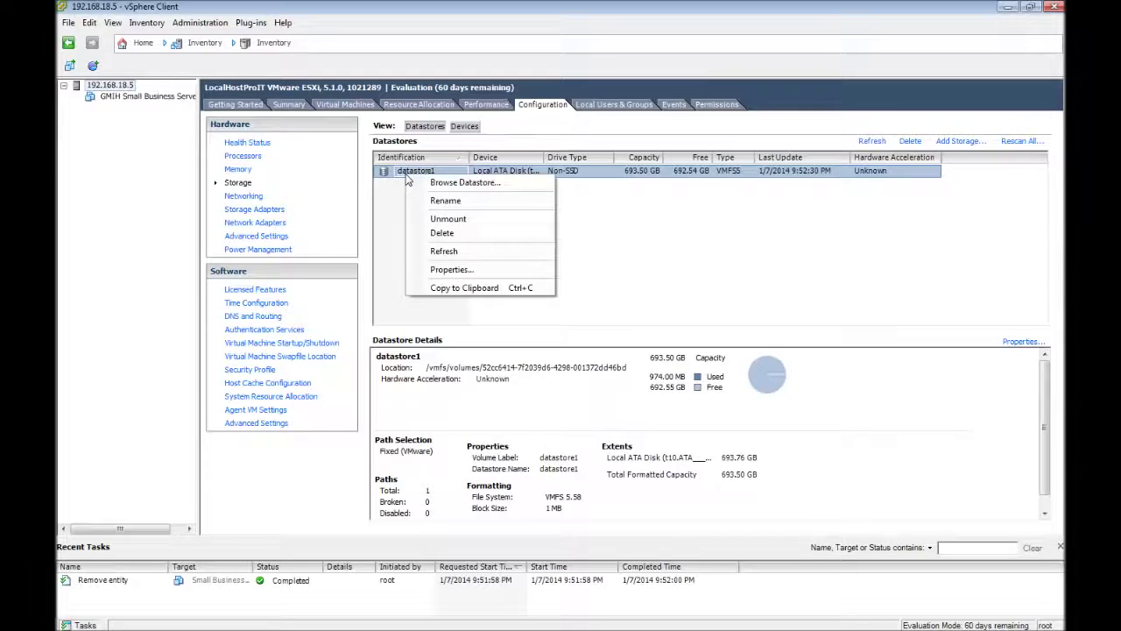
left_click(441, 183)
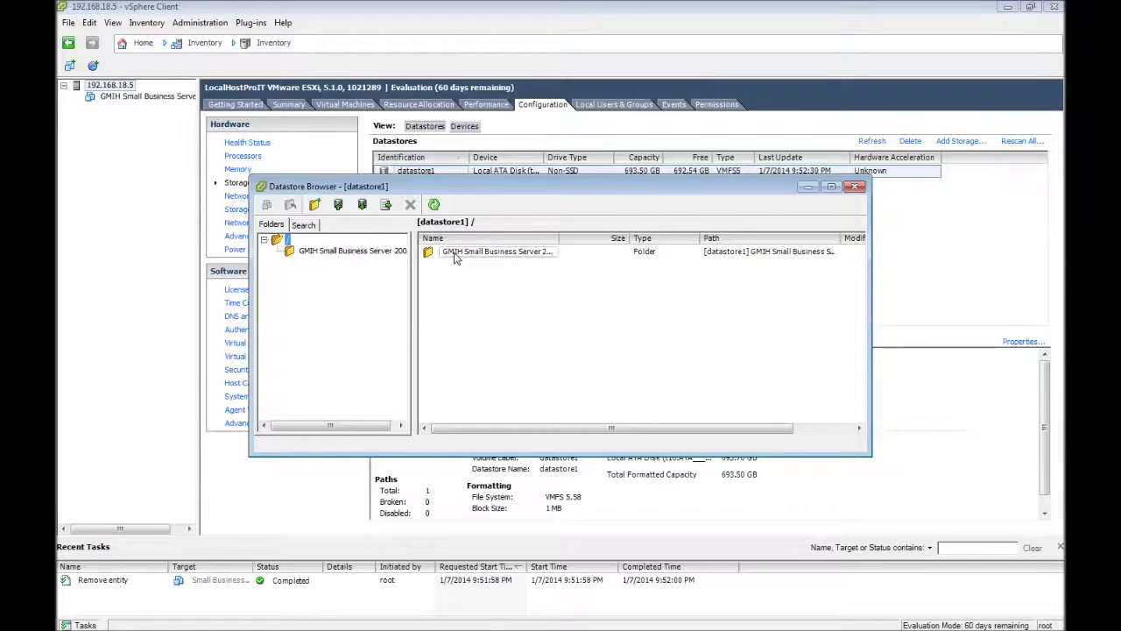
left_click_drag(477, 191, 549, 232)
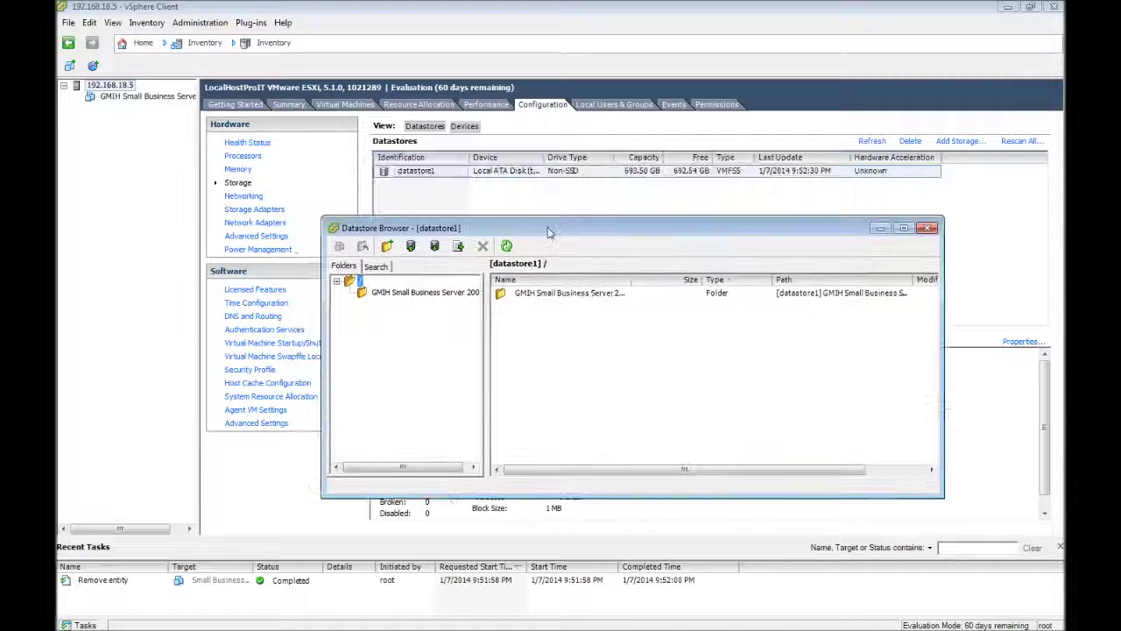
left_click(538, 300)
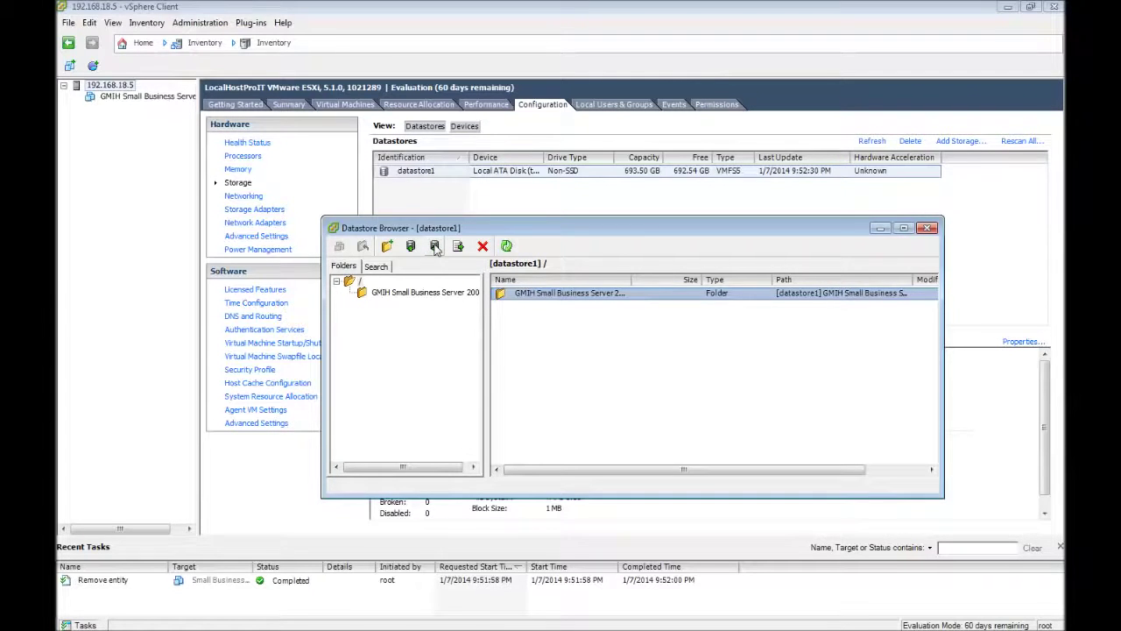
left_click(434, 246)
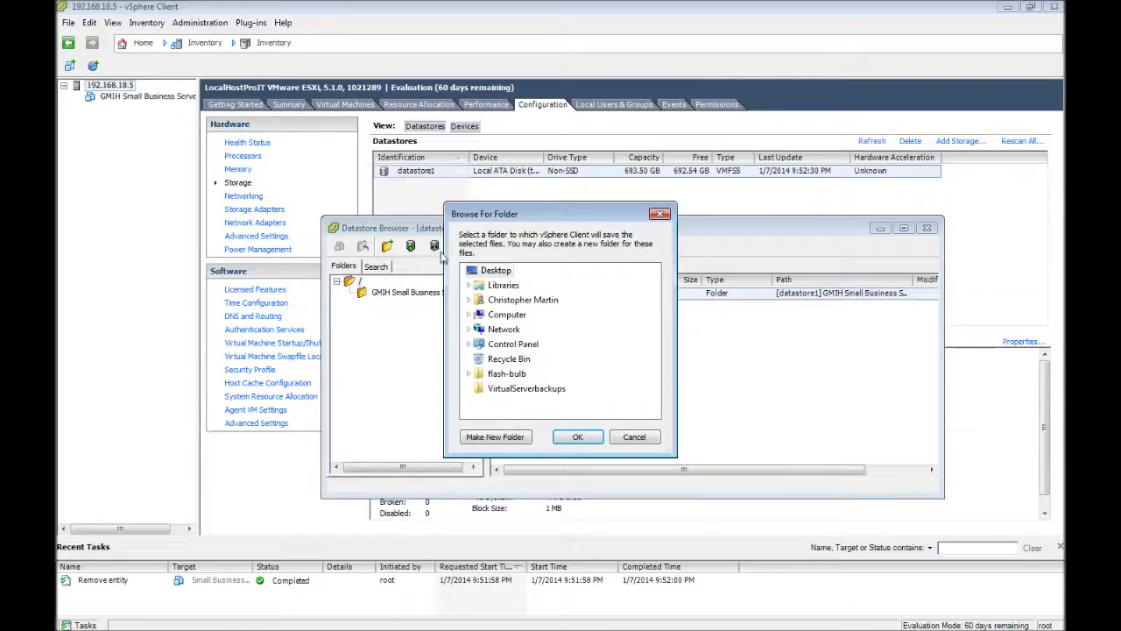
left_click(470, 315)
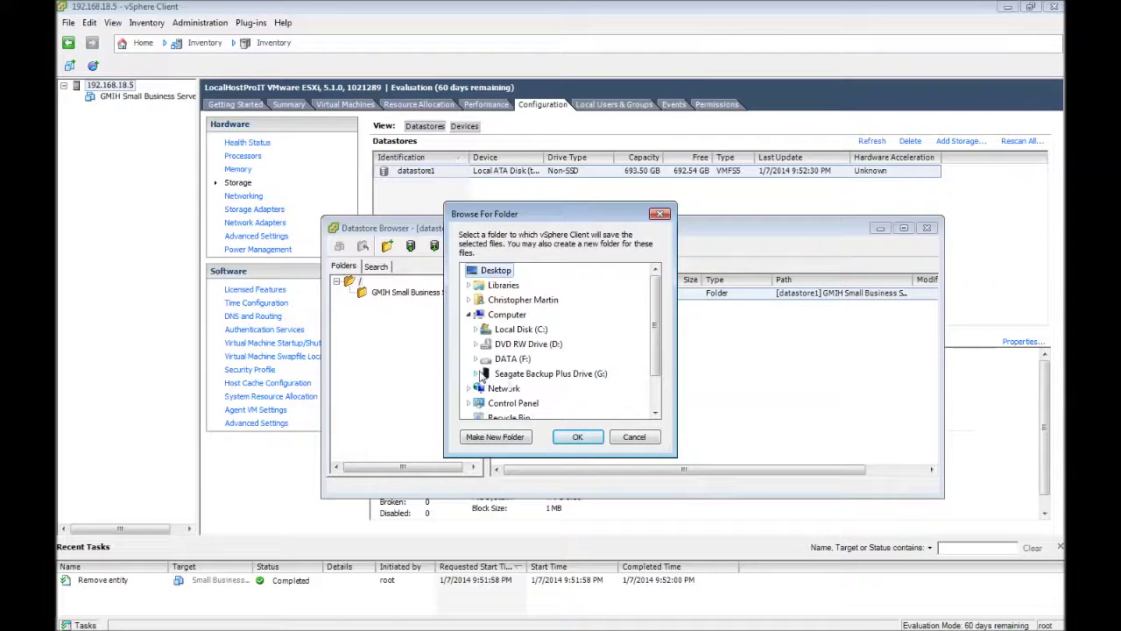
left_click(478, 375)
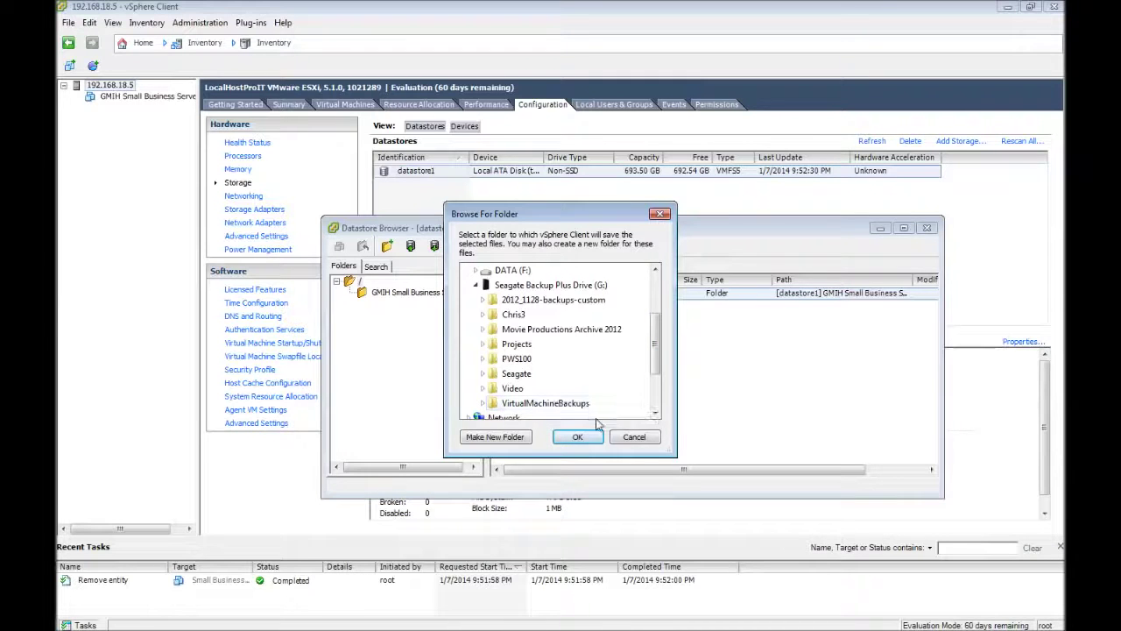
double_click(560, 404)
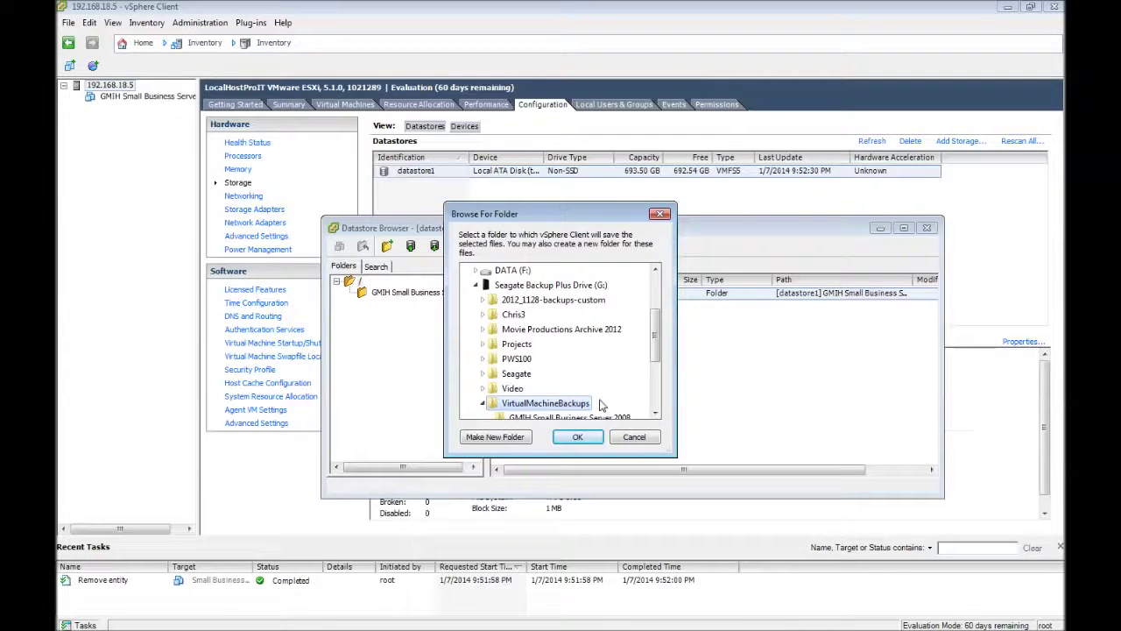
scroll(613, 368, "down", 1)
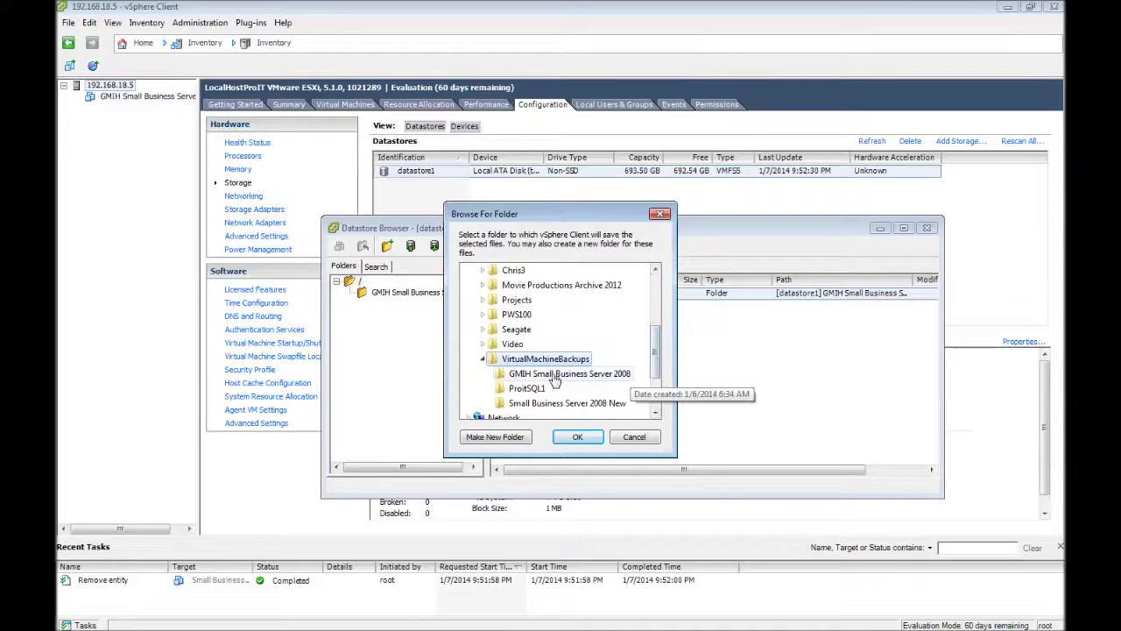
left_click(634, 436)
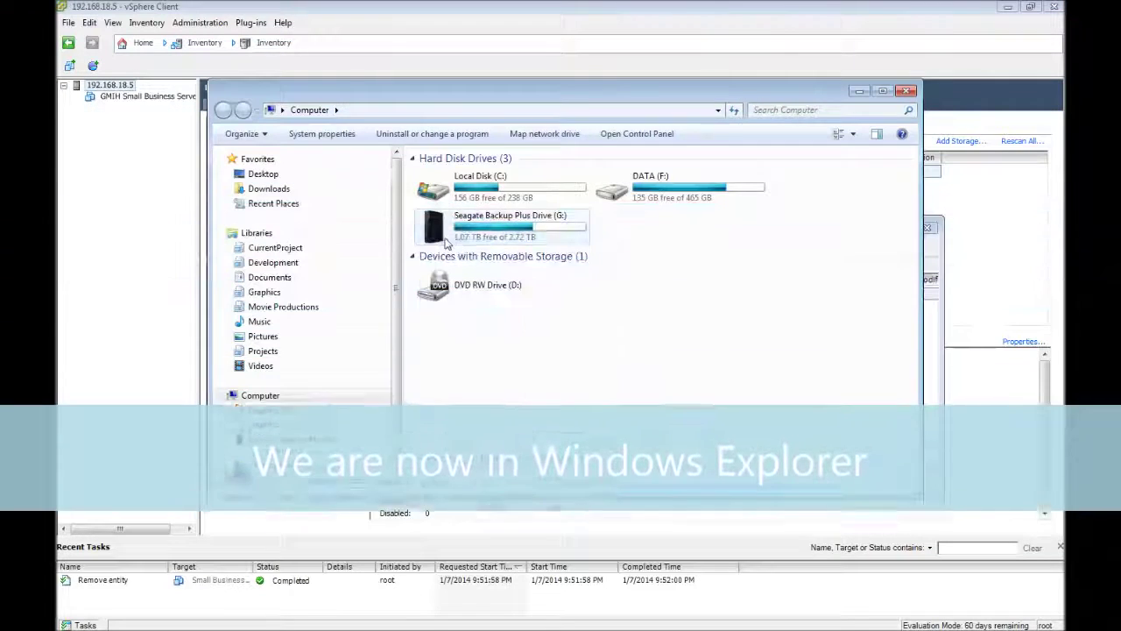
Switch to Windows Explorer and examine the GMIH Small Business Server 2008 backup files in VirtualMachineBackups on drive G:, closing the window when finished.
double_click(465, 218)
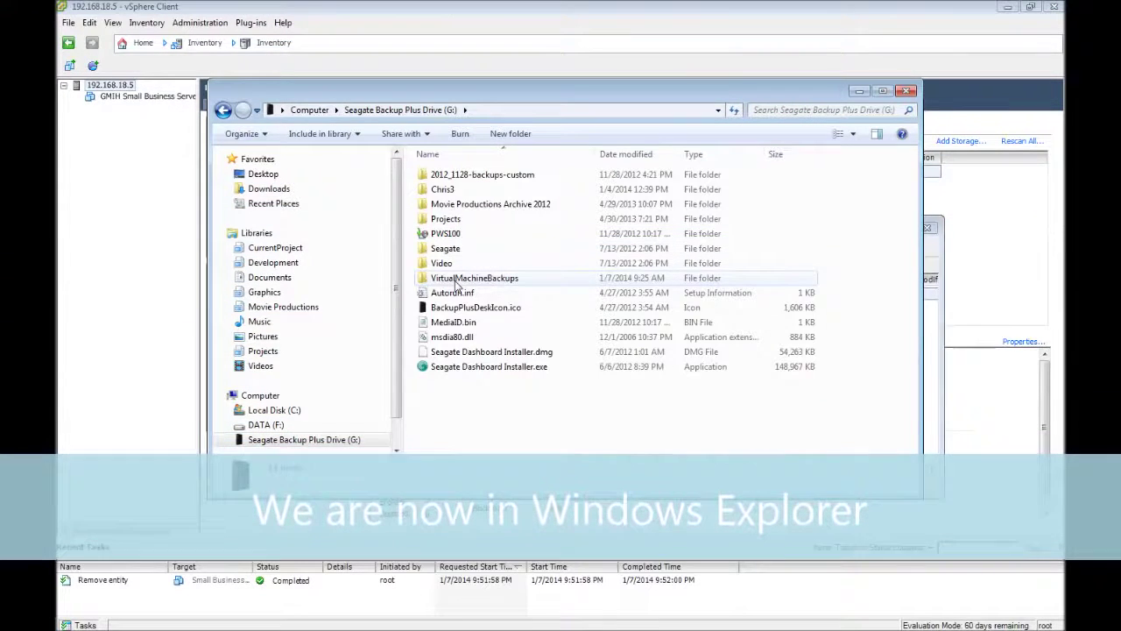
double_click(490, 279)
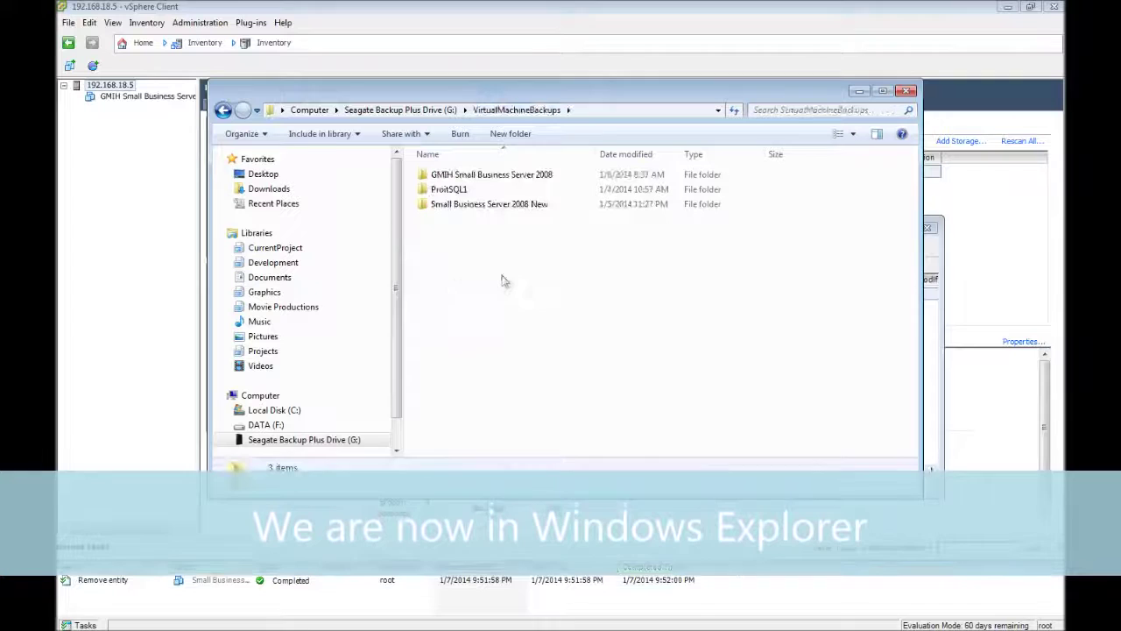
double_click(451, 177)
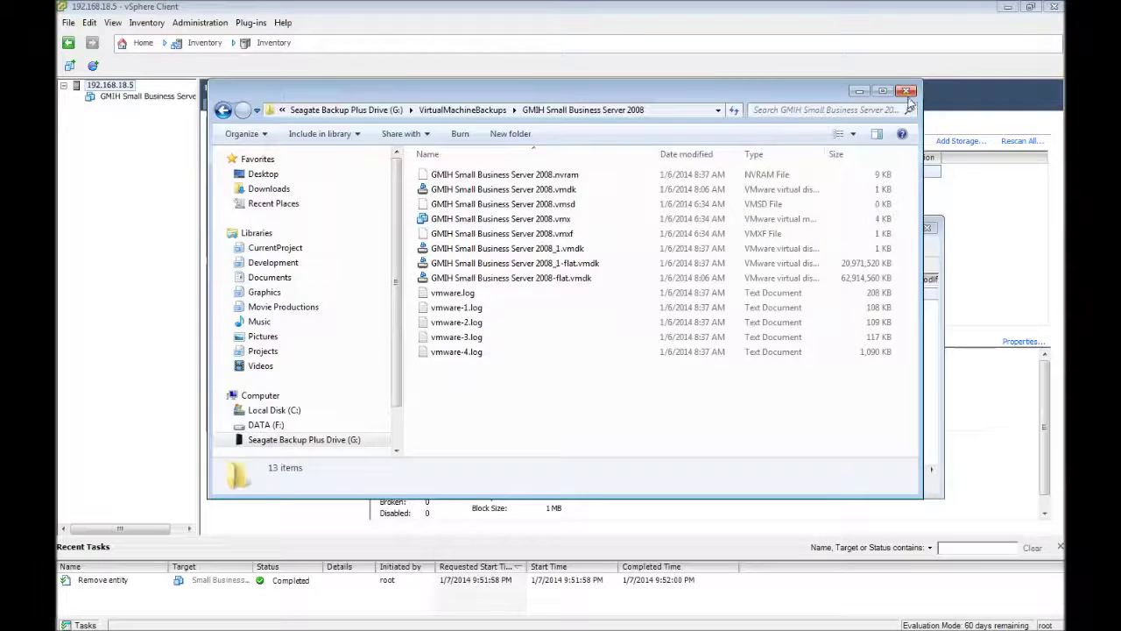
left_click_drag(907, 100, 899, 61)
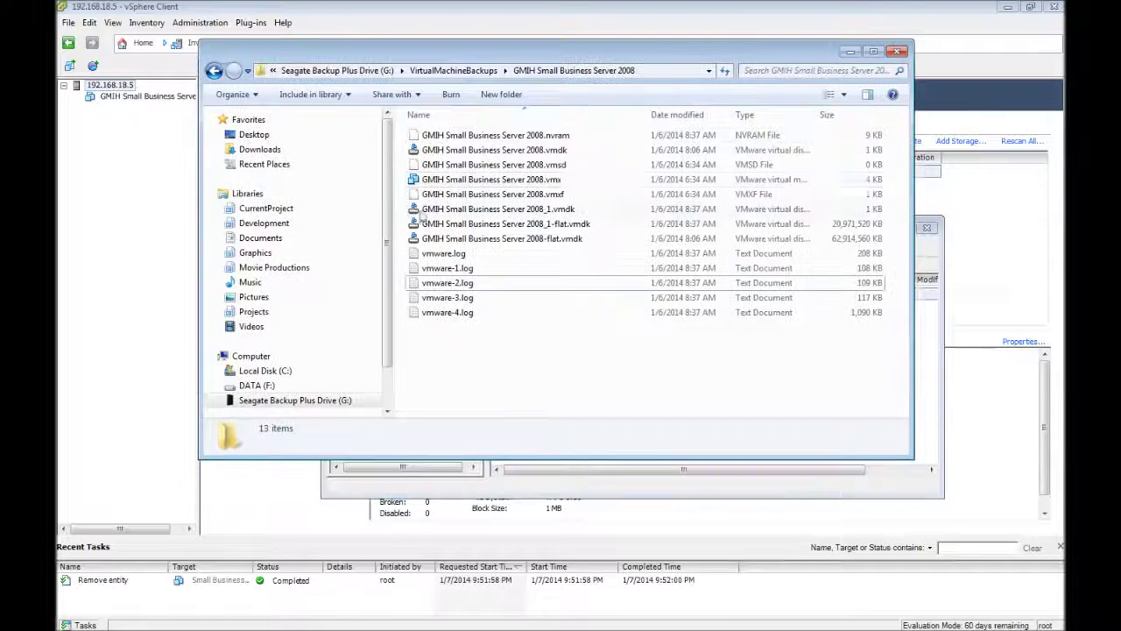
left_click(898, 54)
Close the datastore browser and show the host's list of virtual machines.
left_click_drag(672, 230, 686, 217)
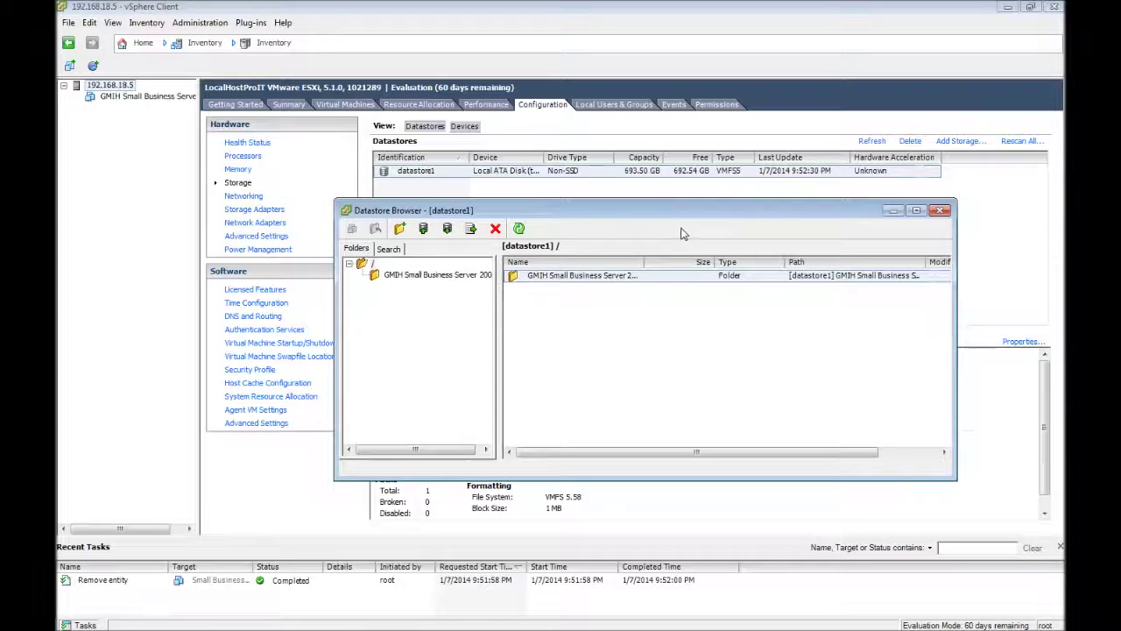
left_click_drag(688, 218, 757, 218)
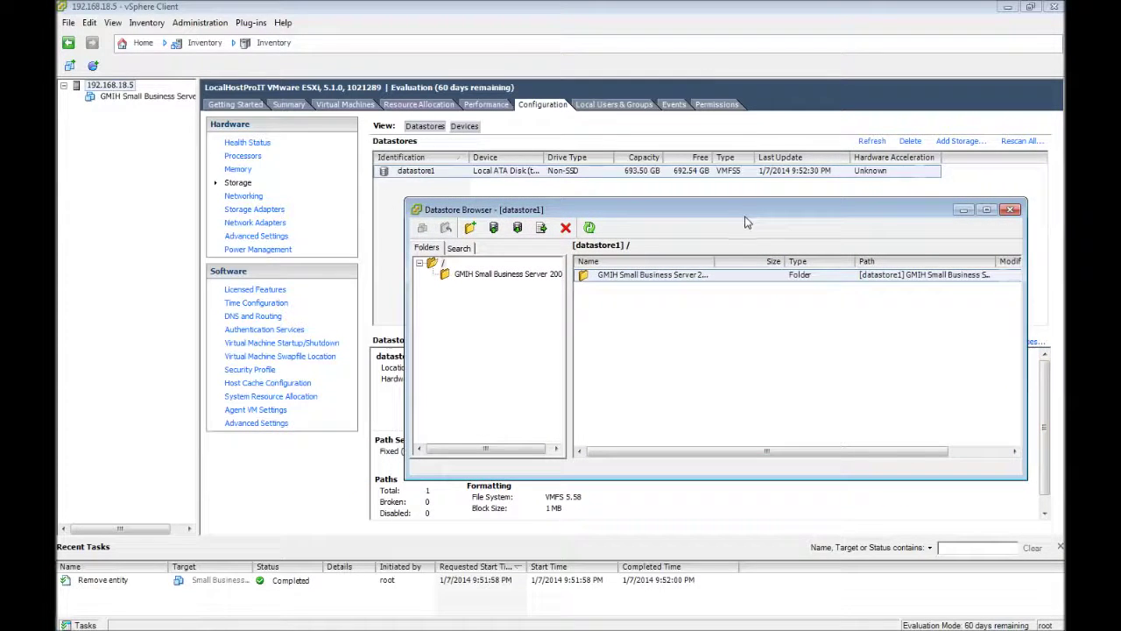
left_click_drag(649, 216, 654, 255)
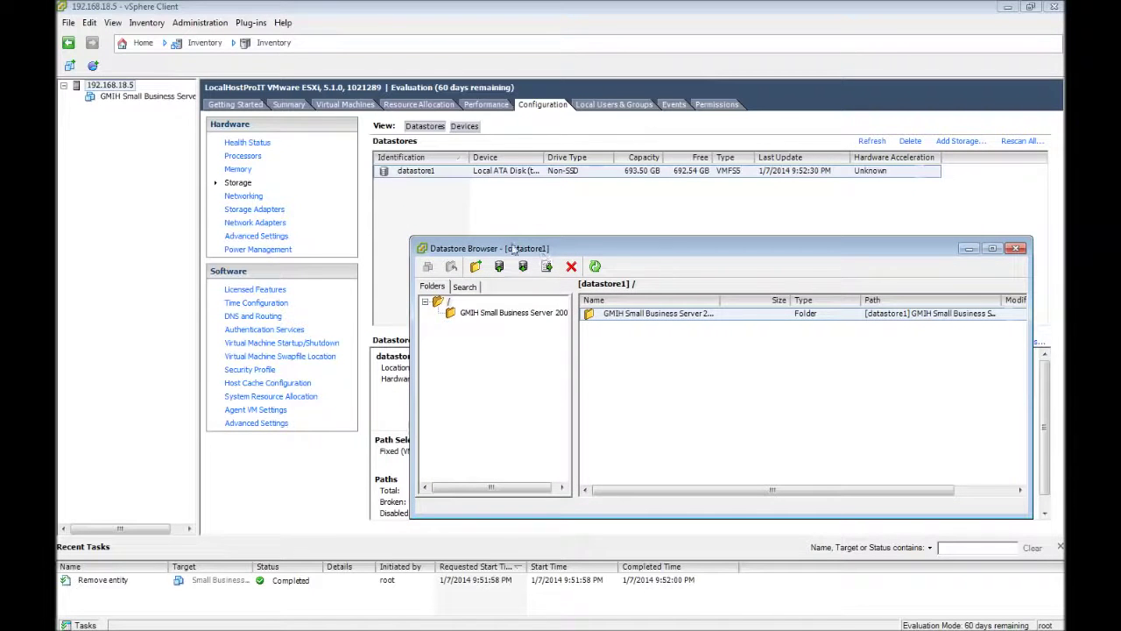
left_click(1013, 250)
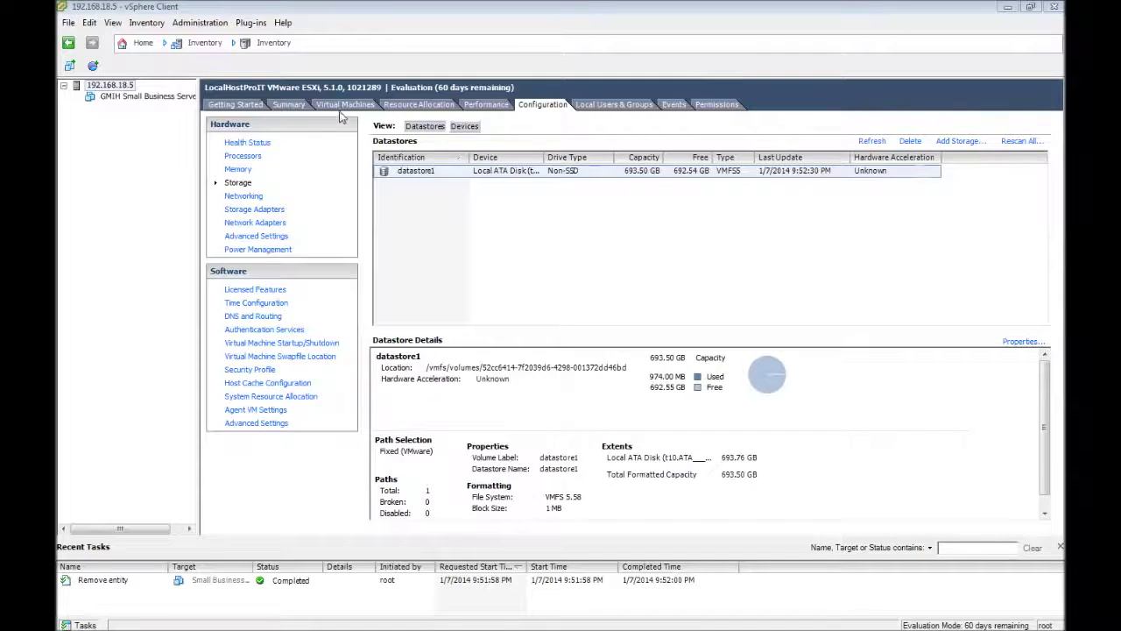
left_click(340, 109)
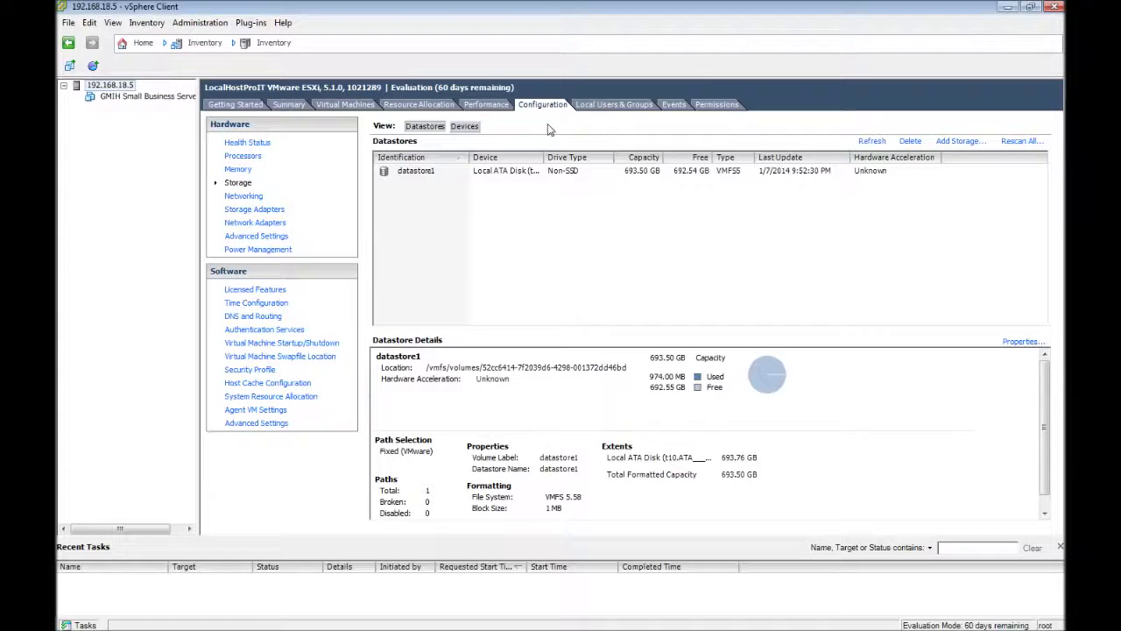
Open datastore1 in the datastore browser from the host's storage configuration.
left_click(415, 173)
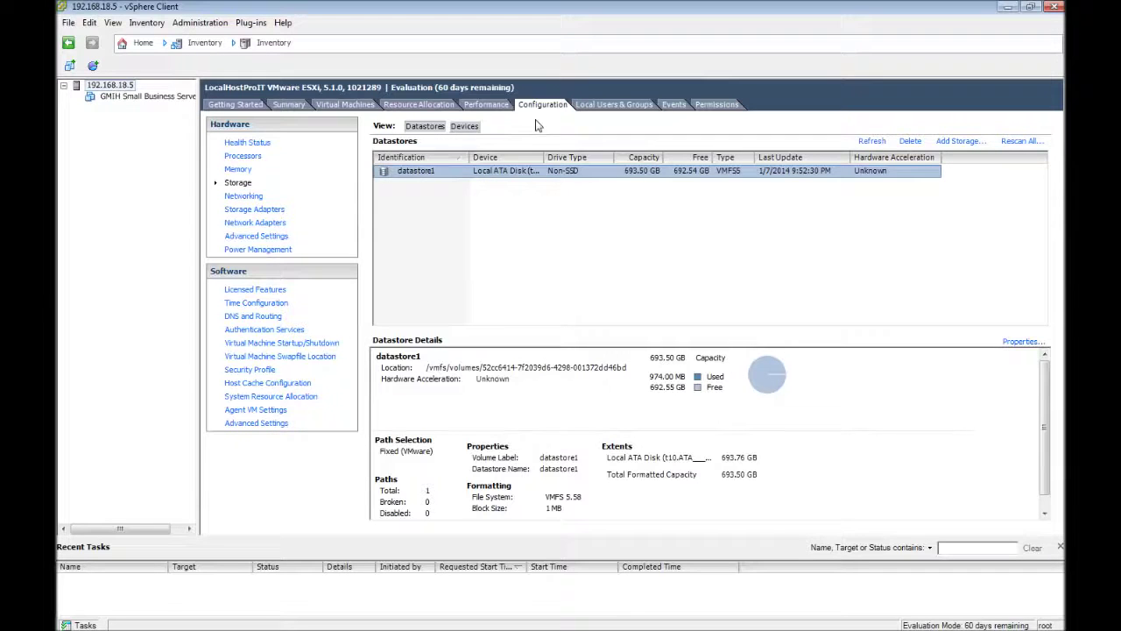
right_click(408, 175)
left_click(447, 179)
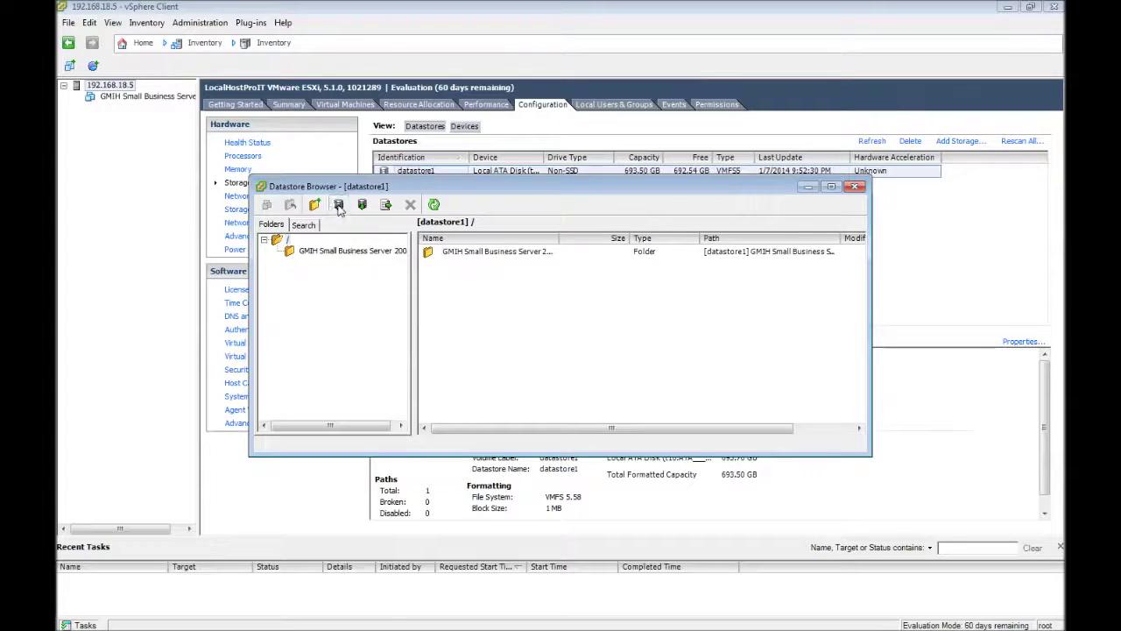
Upload the ProitSQL1 folder from VirtualMachineBackups on drive G: to the root of datastore1, accepting replacement of same-named items.
left_click(338, 206)
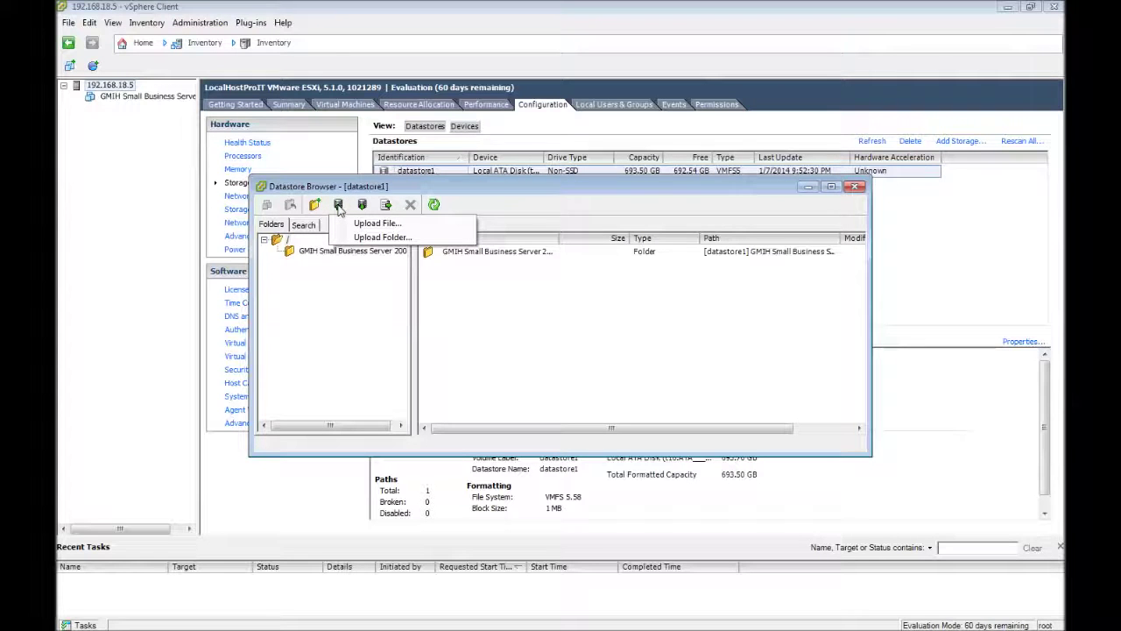
left_click(370, 238)
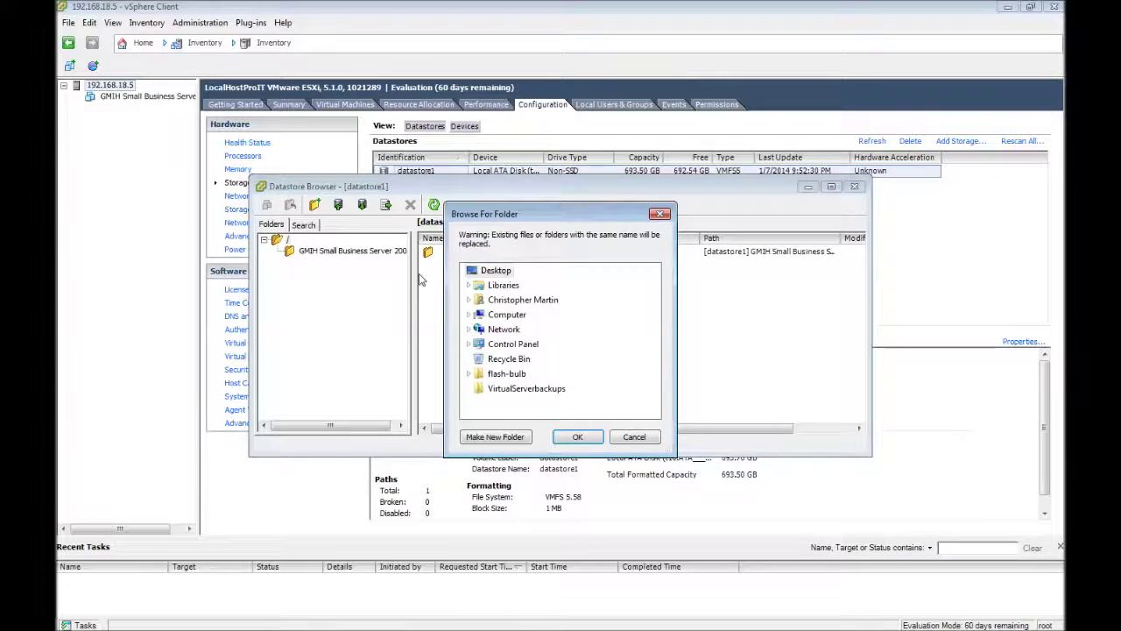
left_click(468, 315)
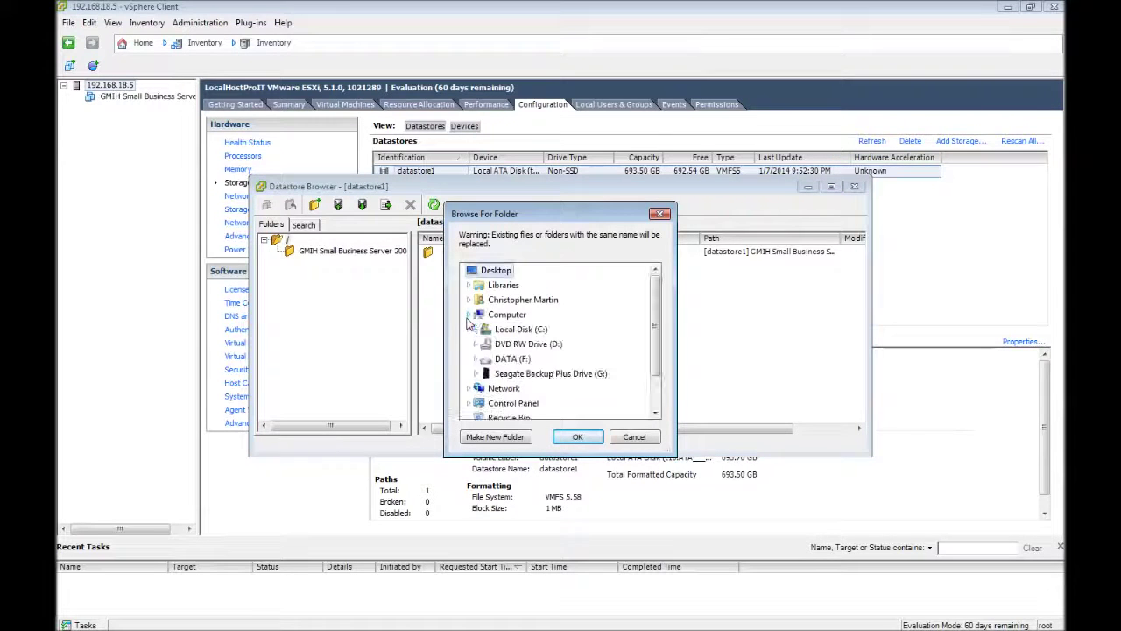
left_click(477, 373)
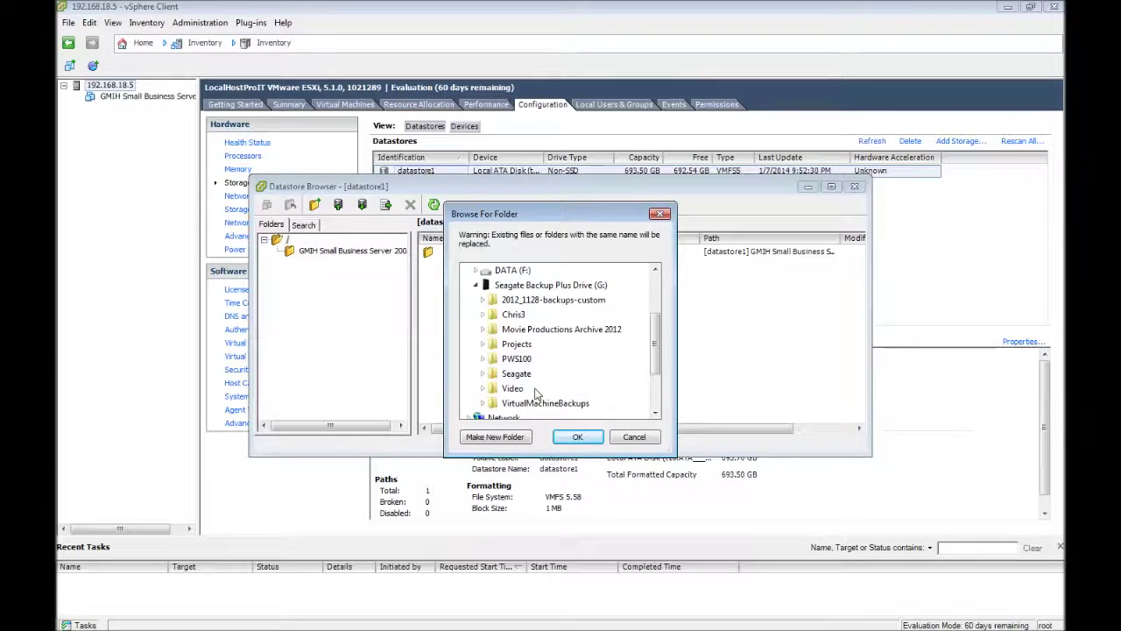
left_click(487, 405)
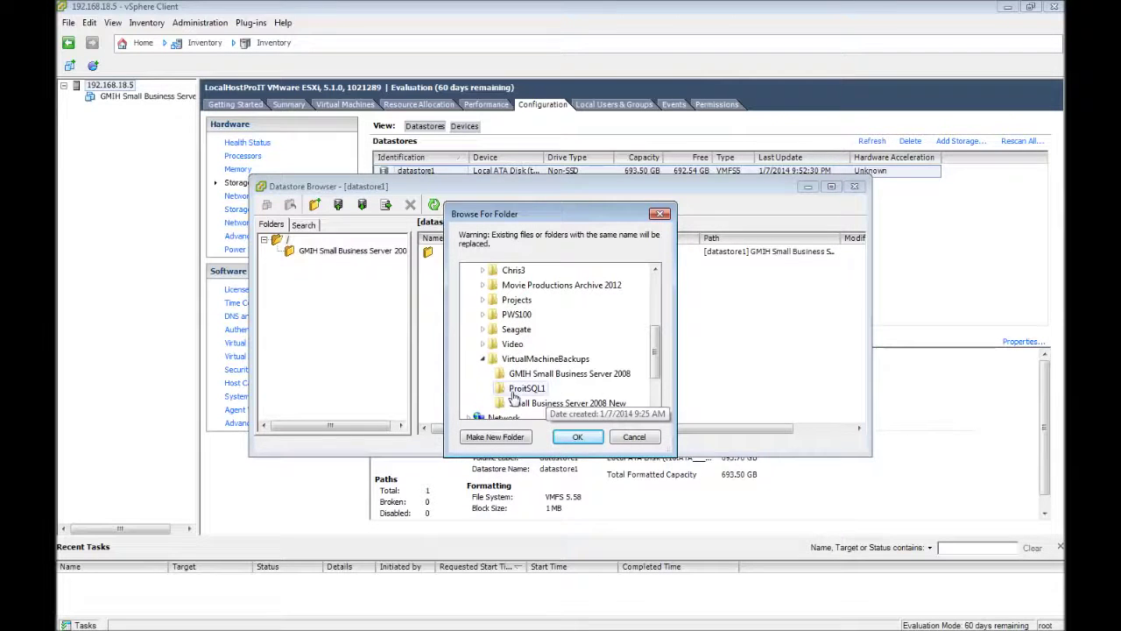
left_click(506, 391)
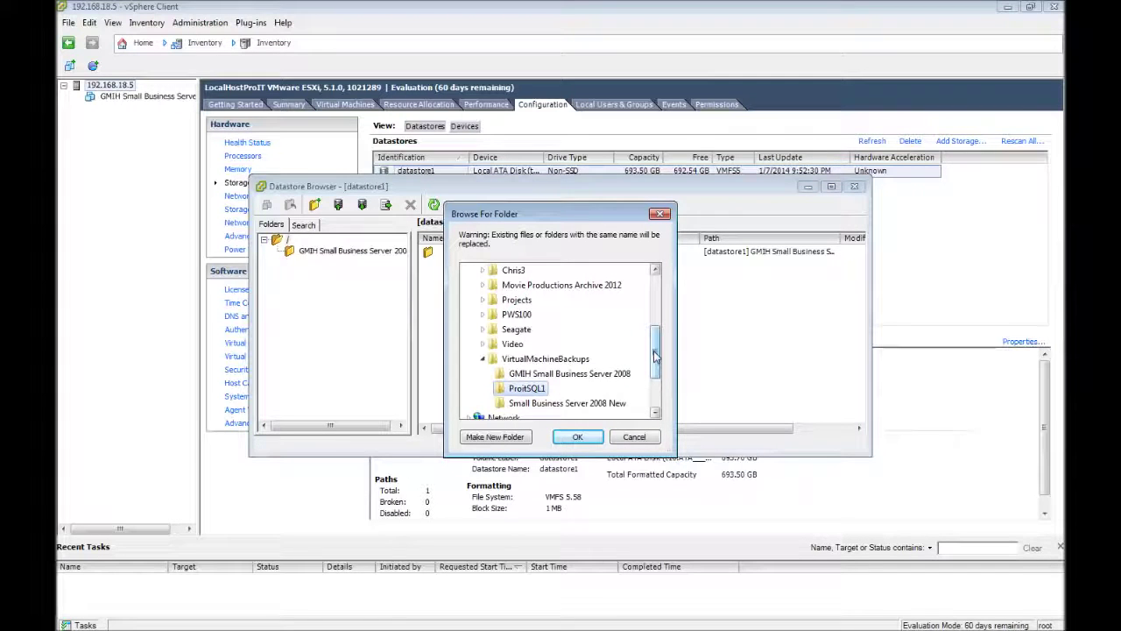
left_click_drag(655, 355, 655, 366)
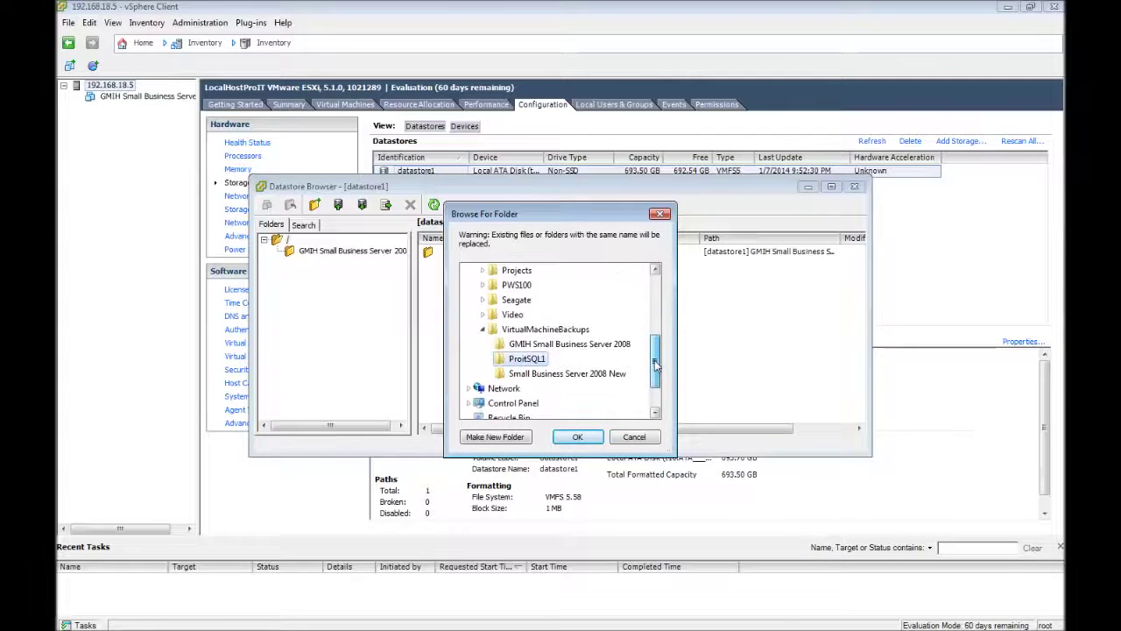
left_click(578, 439)
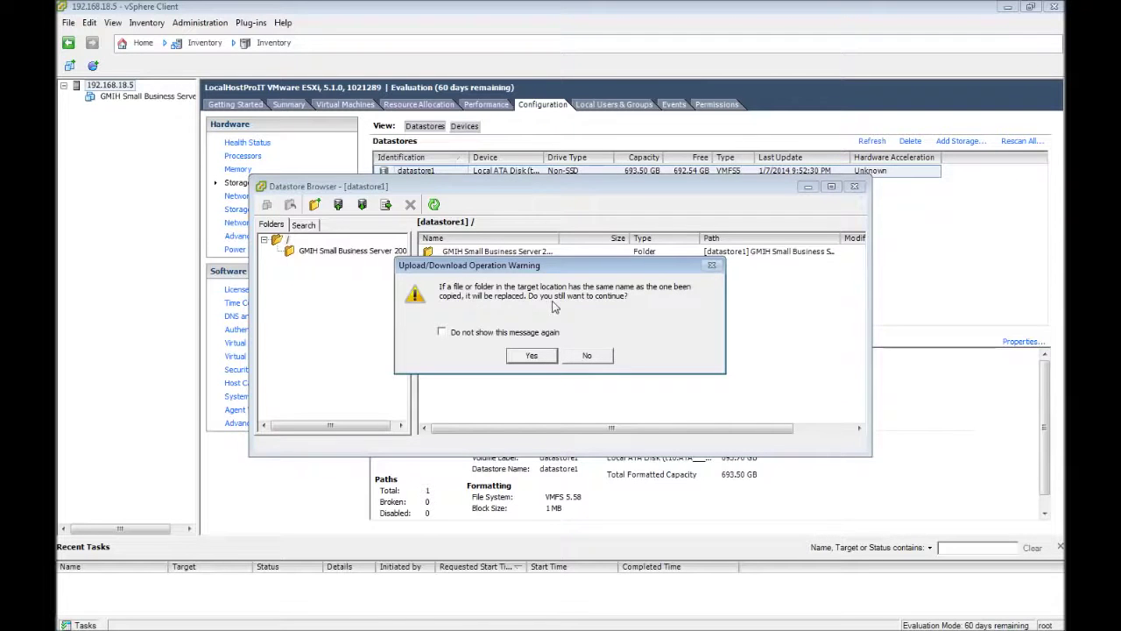
left_click(530, 357)
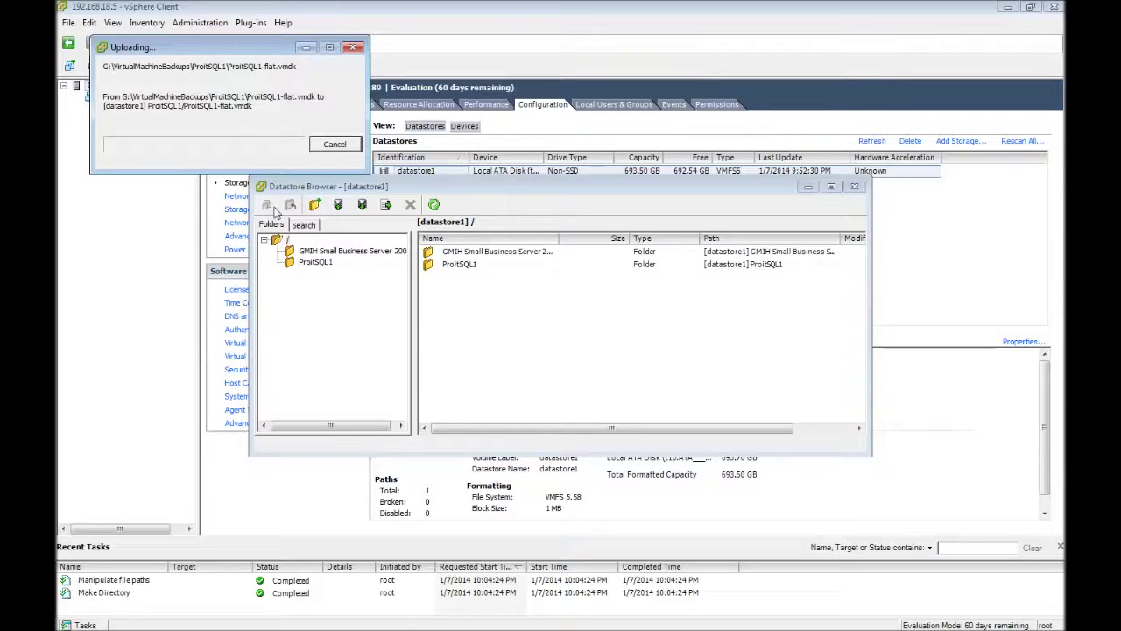
Move the upload progress window aside, check the contents of the ProitSQL1 folder on datastore1, and return to the datastore root.
left_click_drag(201, 54, 252, 61)
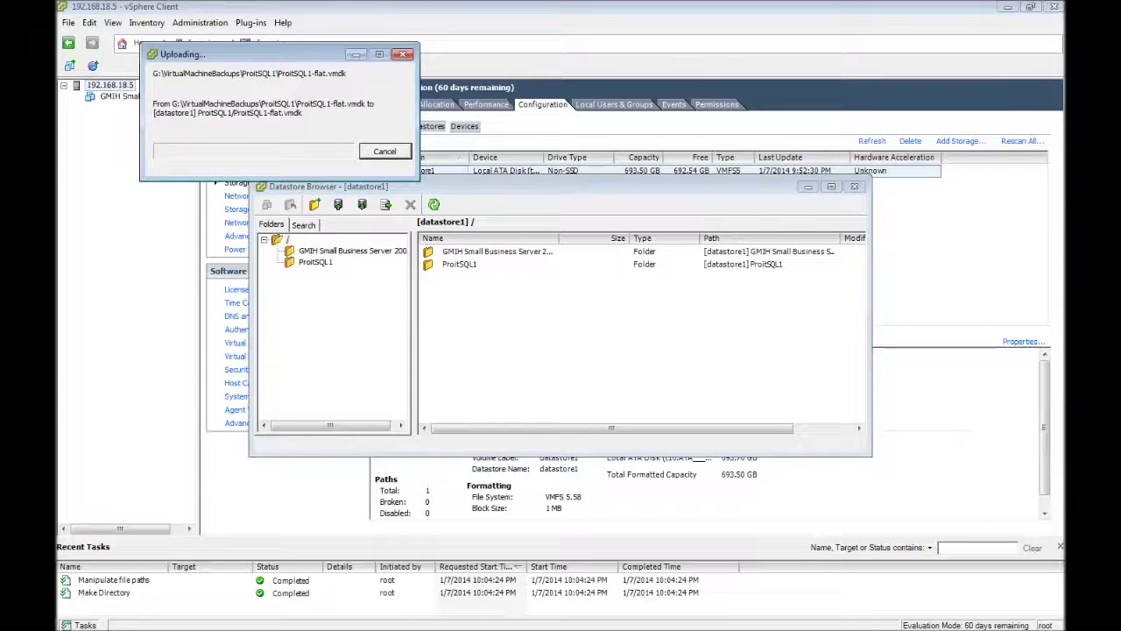
left_click_drag(272, 60, 519, 65)
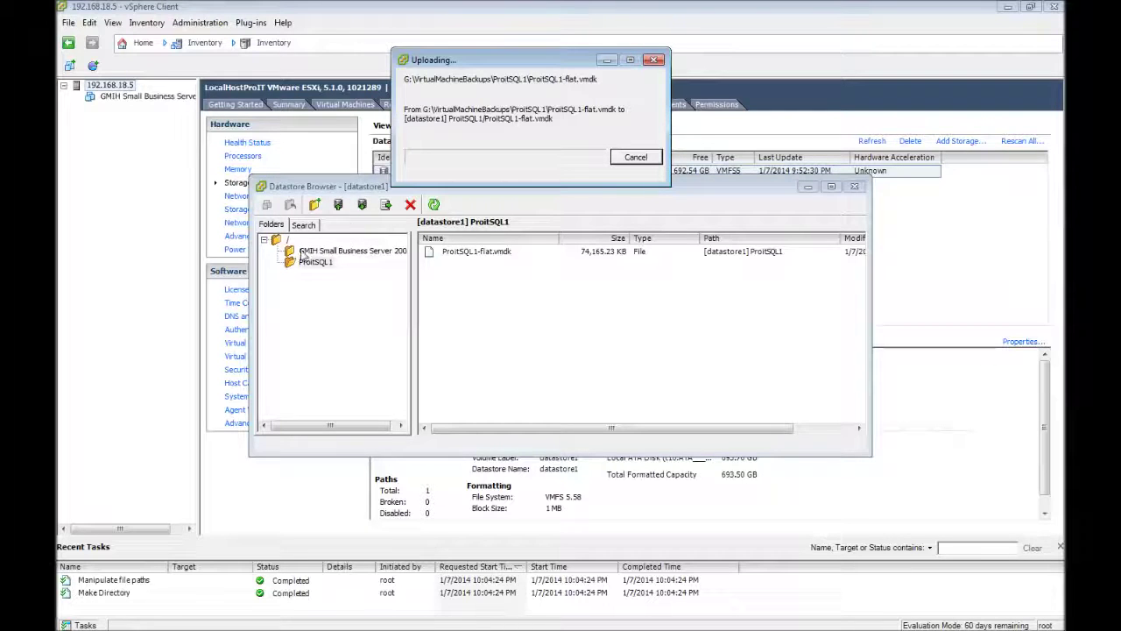
left_click(277, 239)
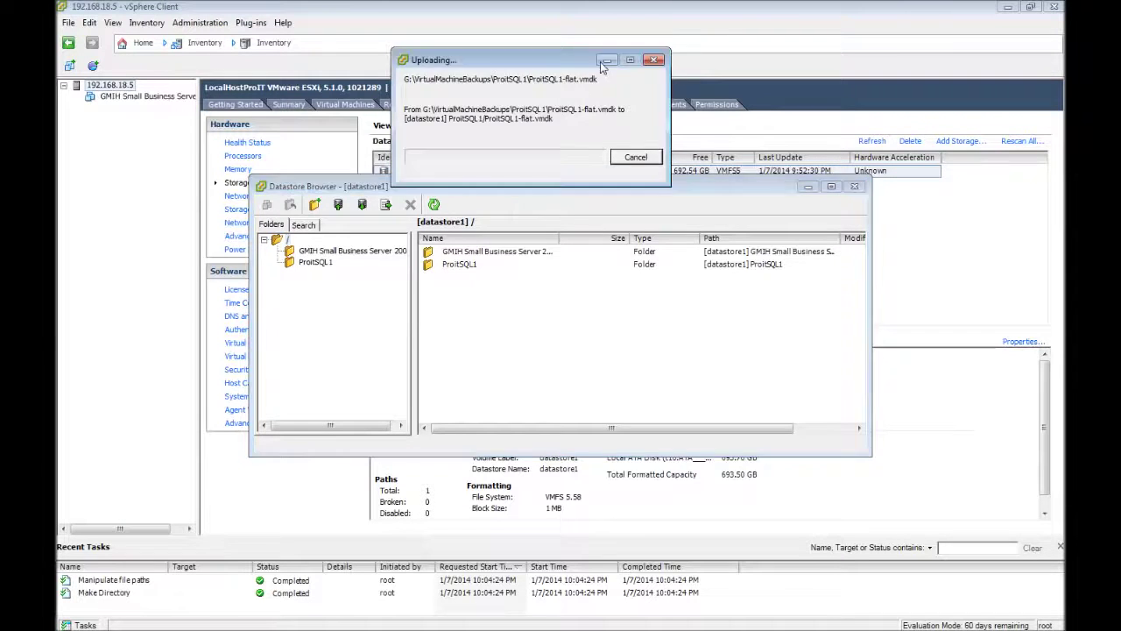
Set the datastore browser aside, show the host's list of virtual machines and refresh it.
left_click(806, 187)
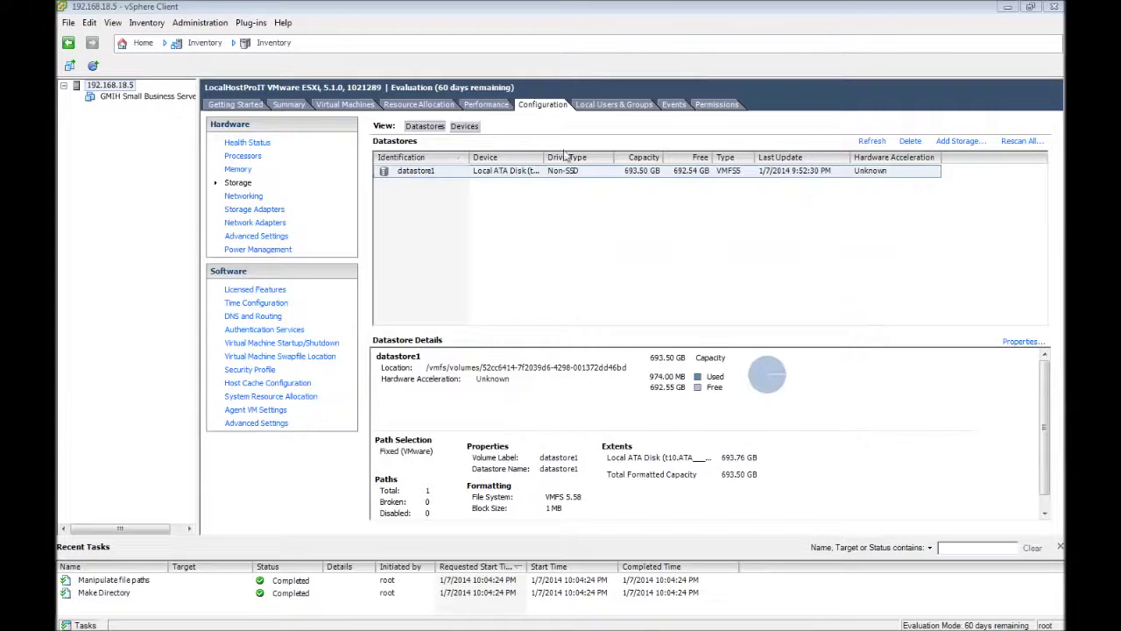
left_click(344, 106)
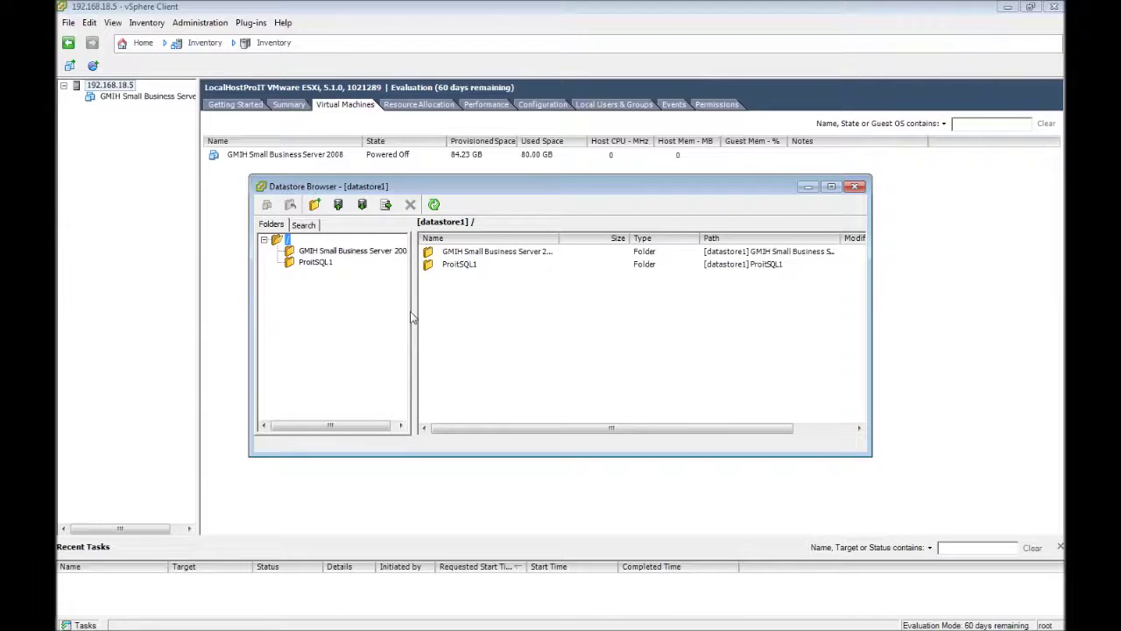
left_click(430, 269)
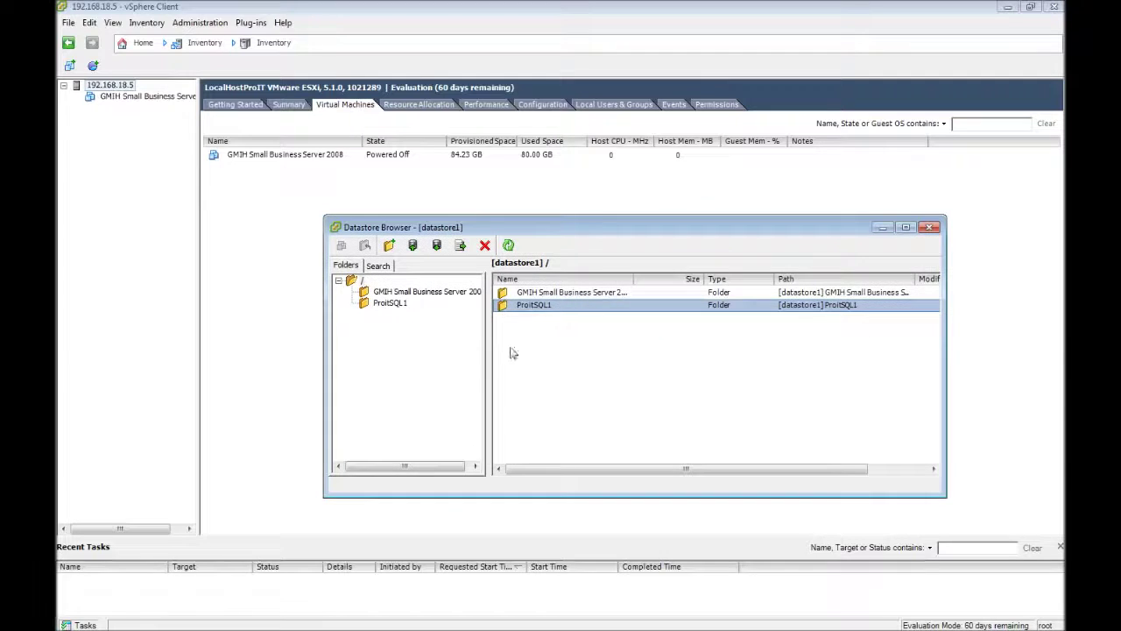
left_click(261, 298)
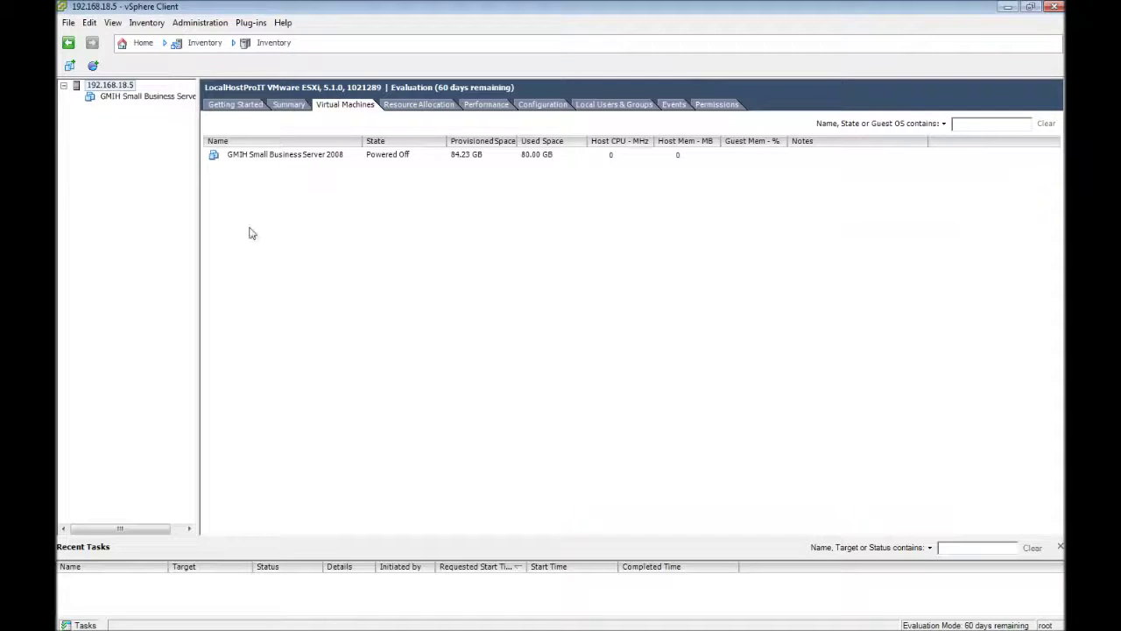
right_click(250, 221)
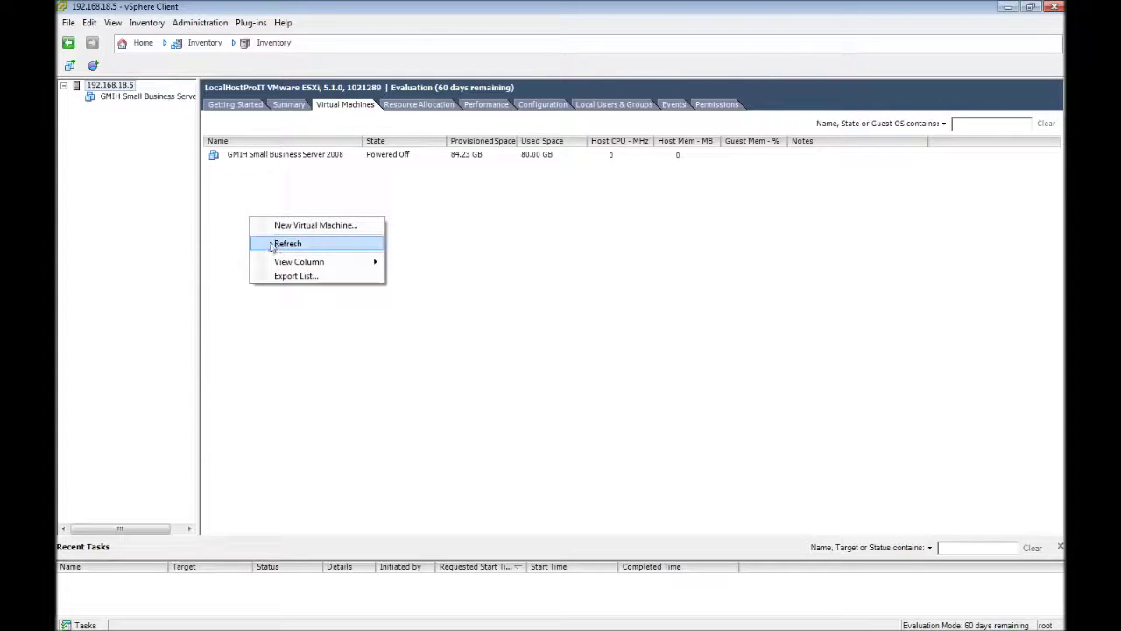
left_click(275, 244)
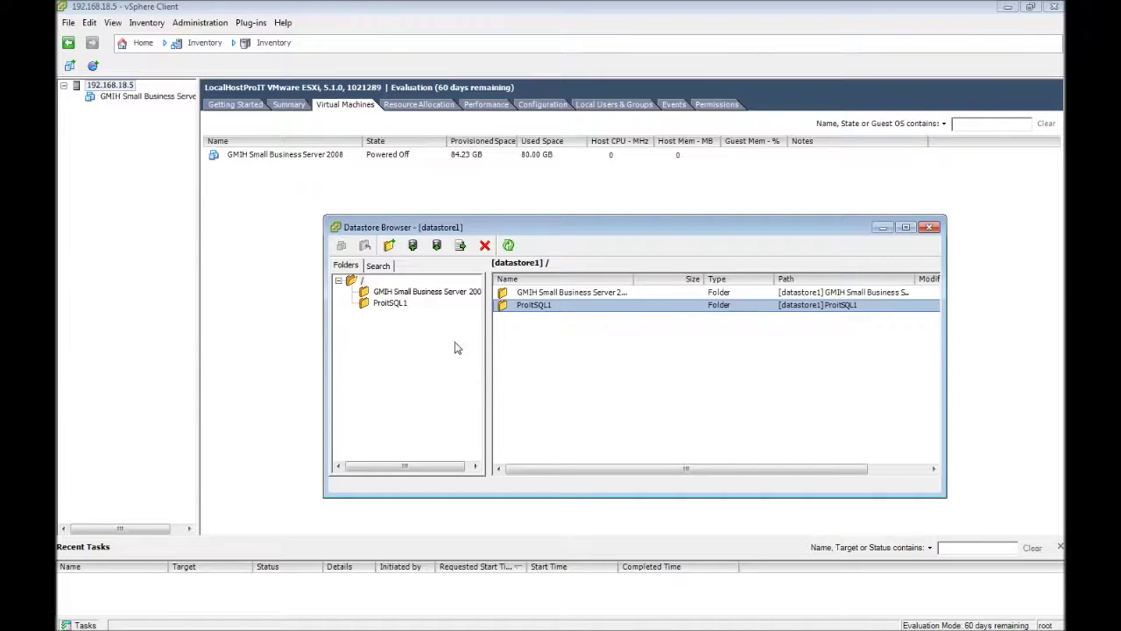
Add ProitSQL1.vmx from the ProitSQL1 folder to the inventory as ProitSQL1 on host 192.168.18.5, and close the datastore browser.
double_click(503, 308)
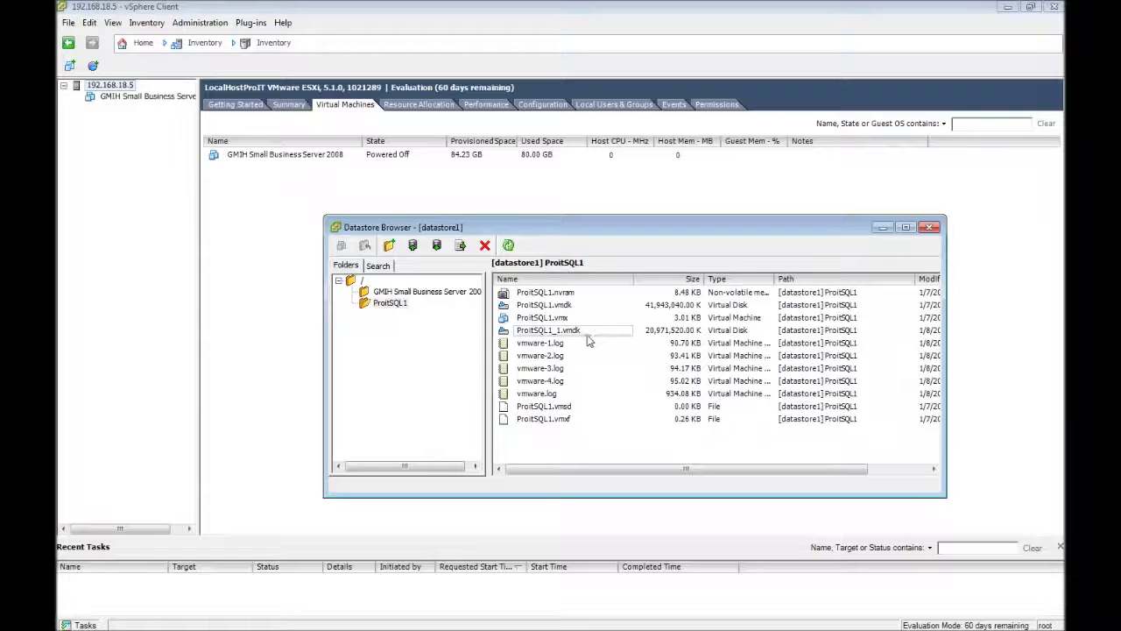
right_click(530, 321)
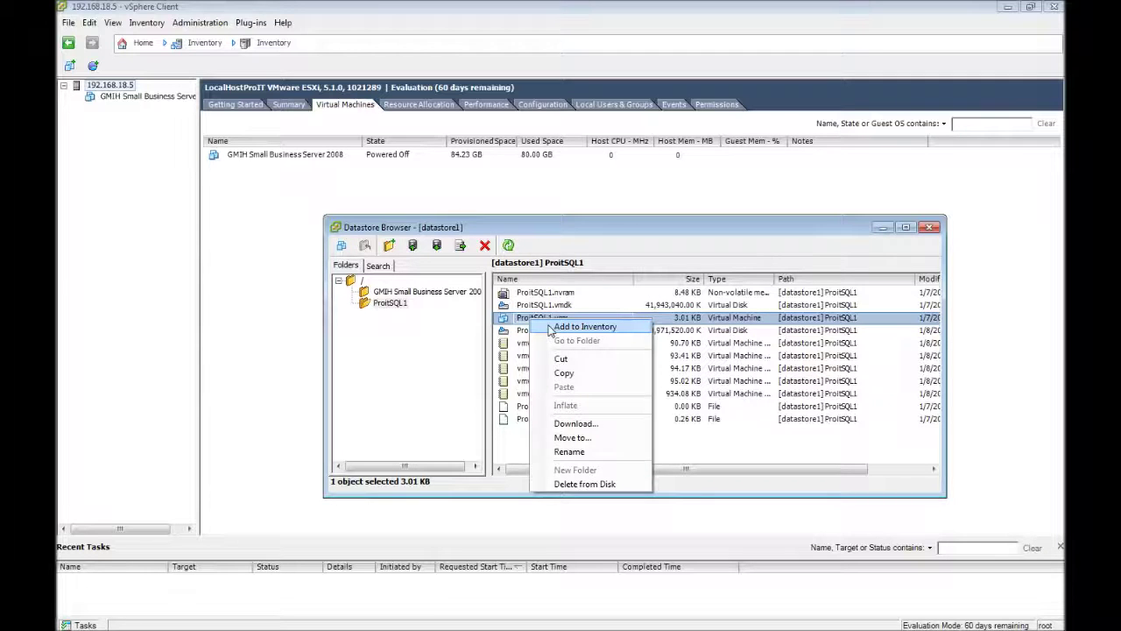
left_click(550, 327)
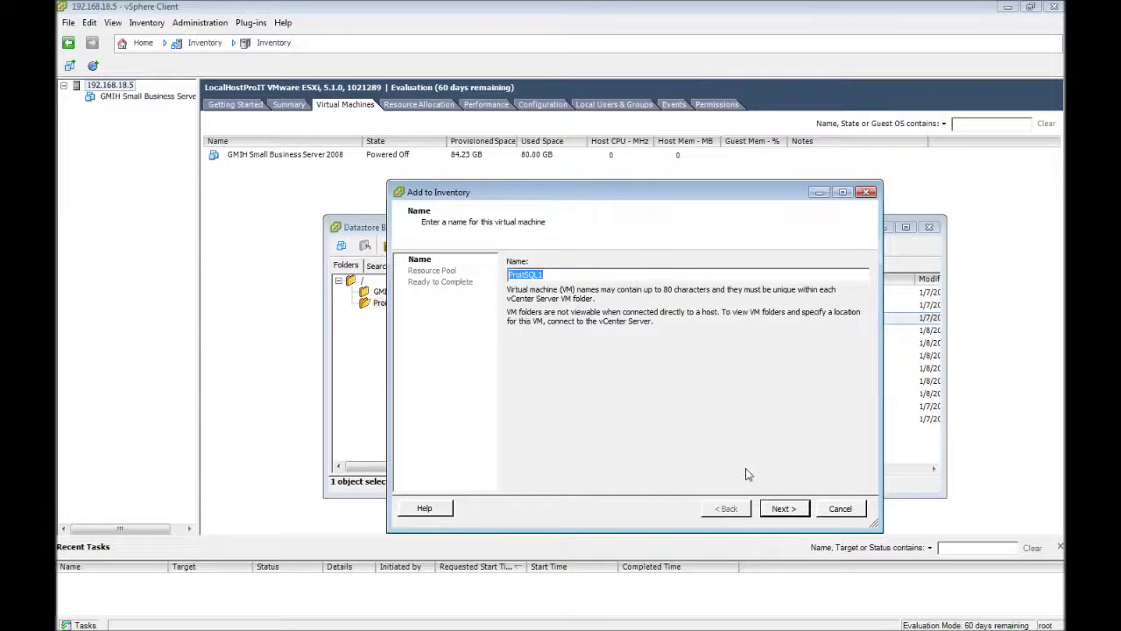
left_click(782, 510)
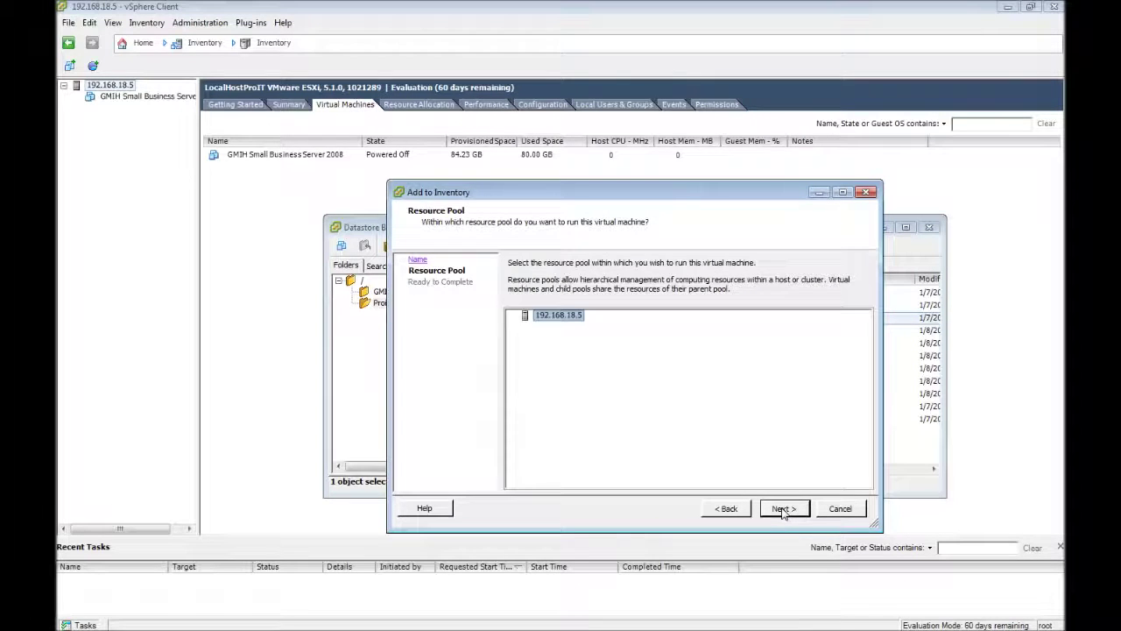
left_click(783, 509)
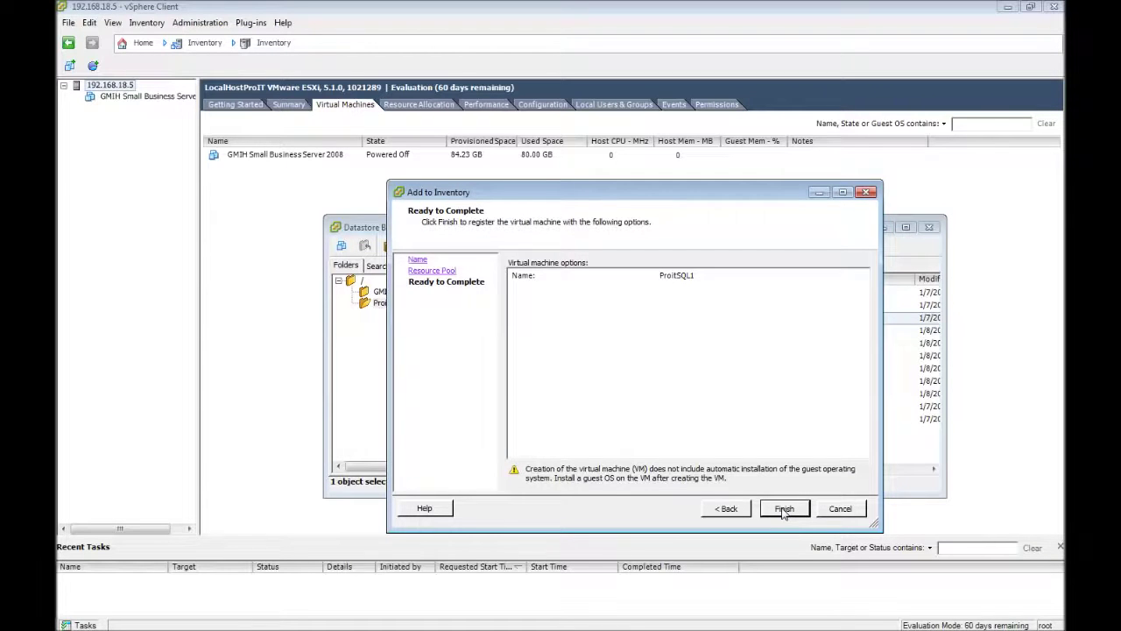
left_click(783, 510)
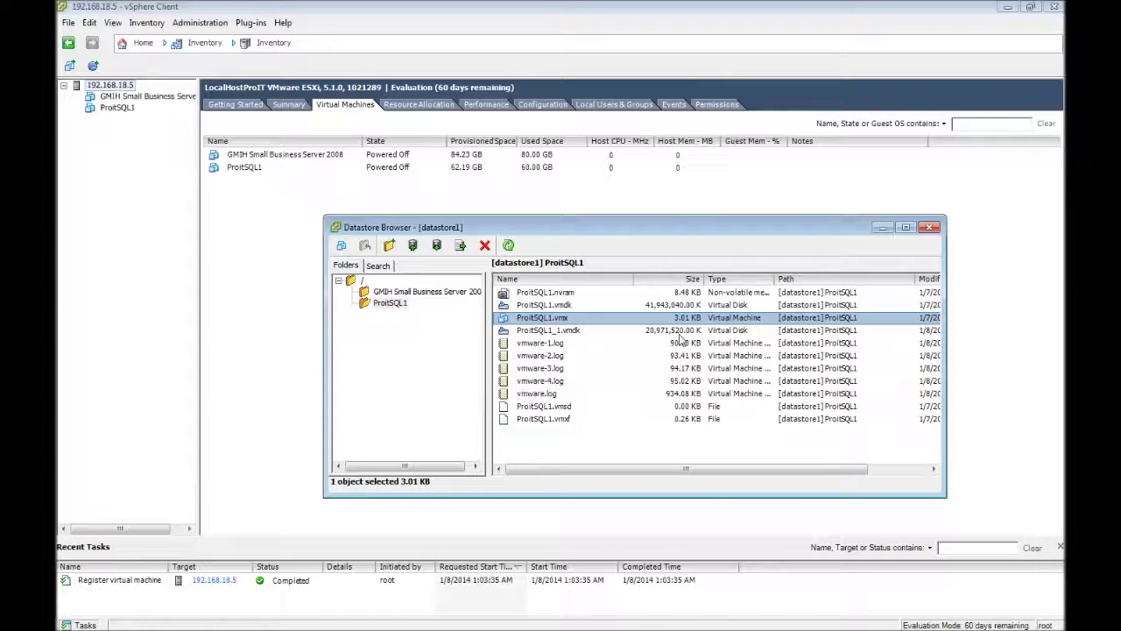
left_click(930, 229)
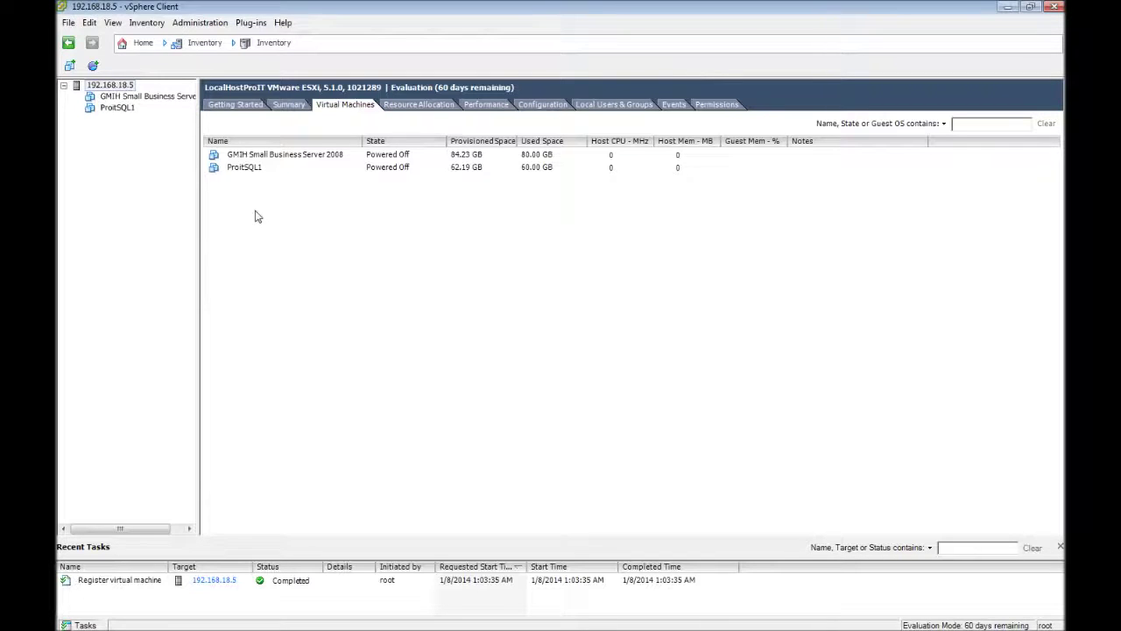
Open the console of the ProitSQL1 virtual machine and power it on.
left_click(244, 170)
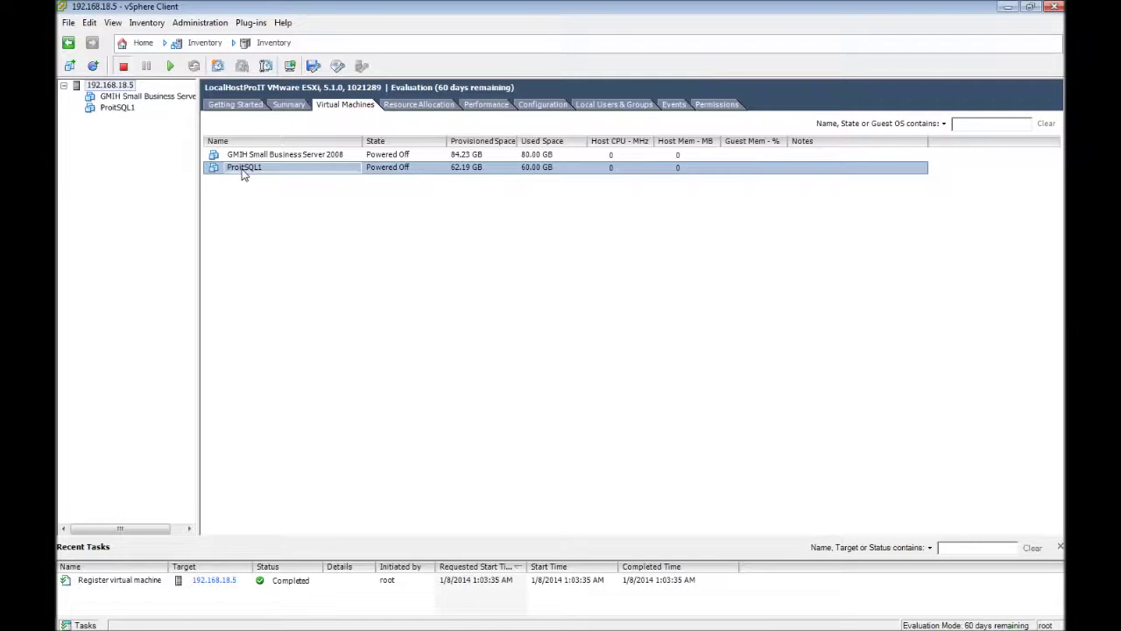
right_click(244, 172)
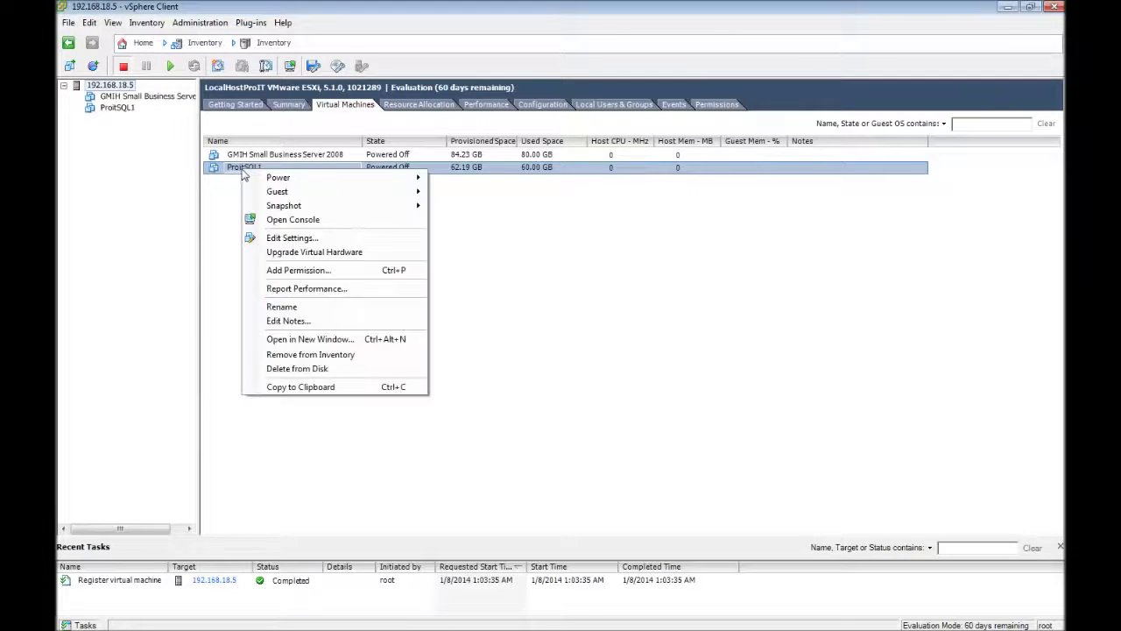
left_click(274, 221)
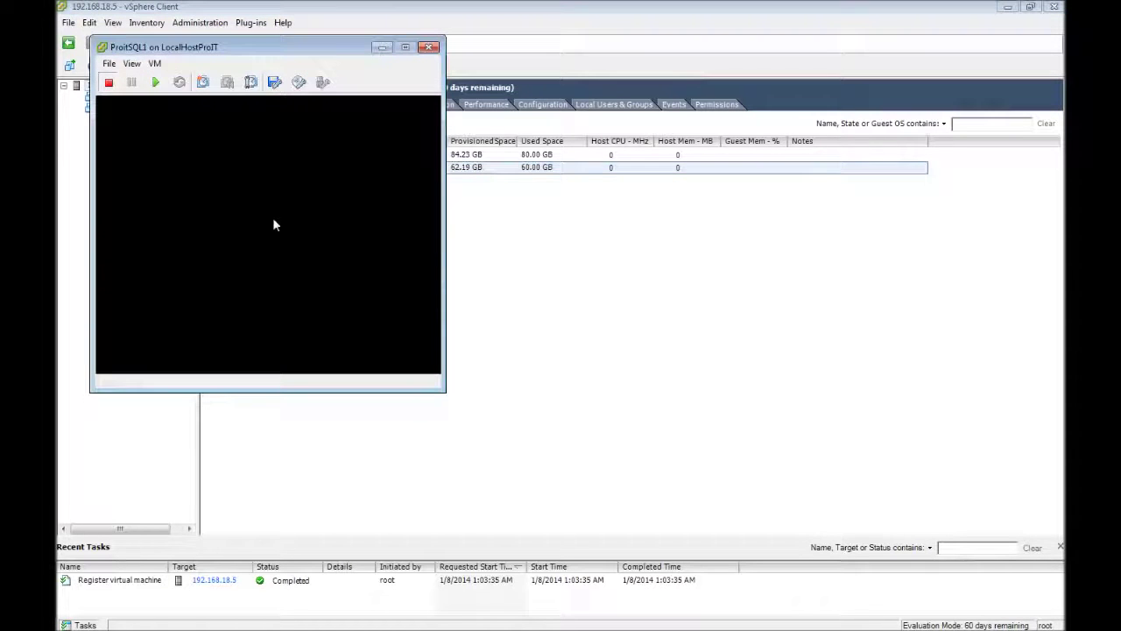
left_click(157, 85)
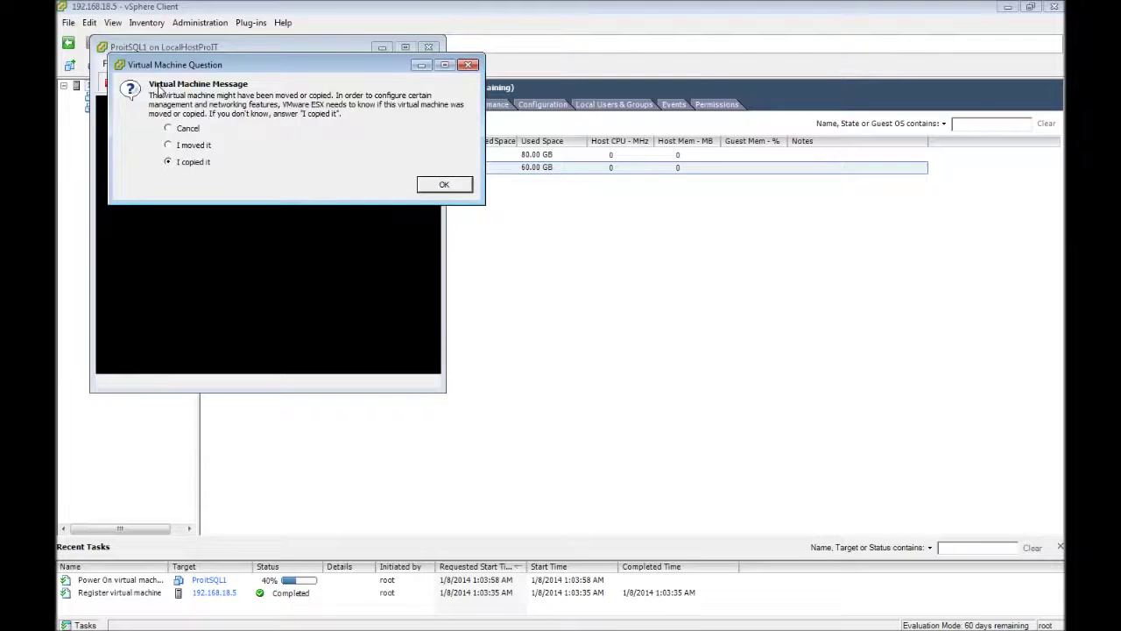
Answer the question about the virtual machine's origin with "I moved it" so that startup continues.
left_click(169, 146)
left_click_drag(273, 73, 294, 86)
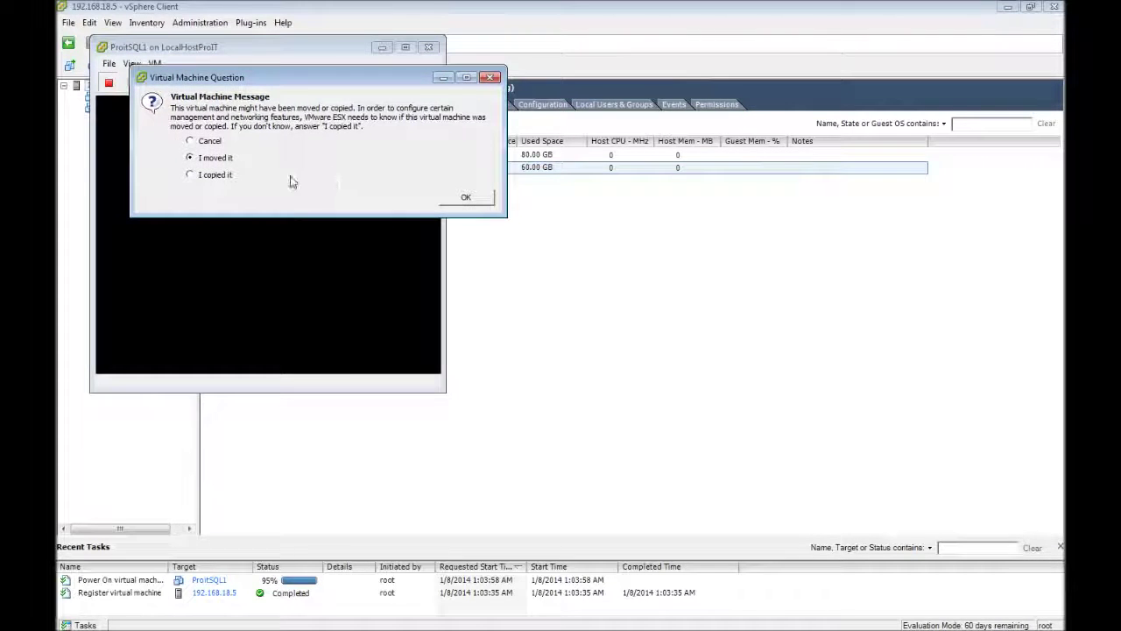
left_click(455, 199)
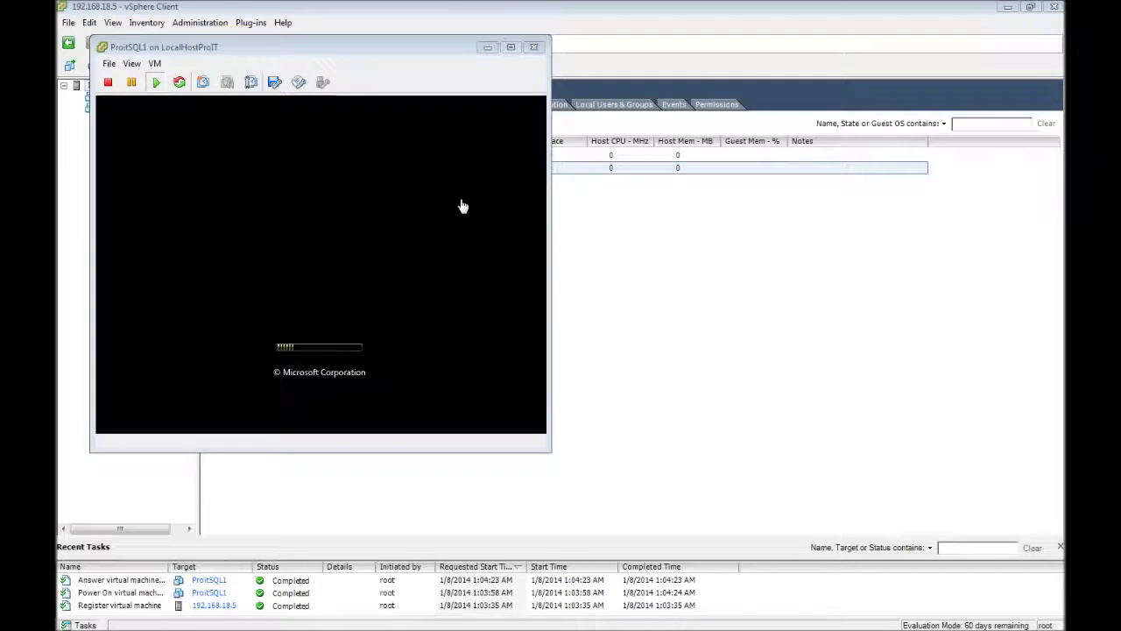